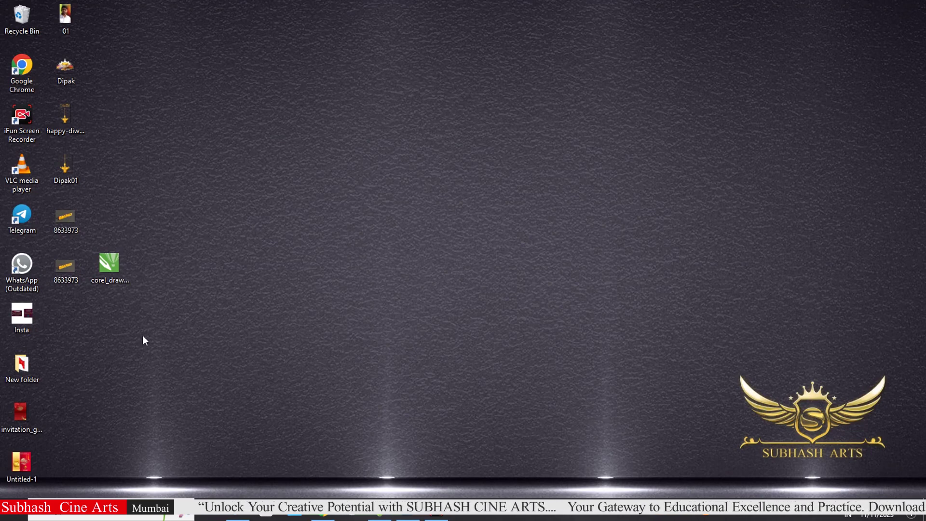
Open the Downloads folder and select the 24-11-23 RAR archive under Today.
{"action": "left_click", "coordinate": [241, 516]}
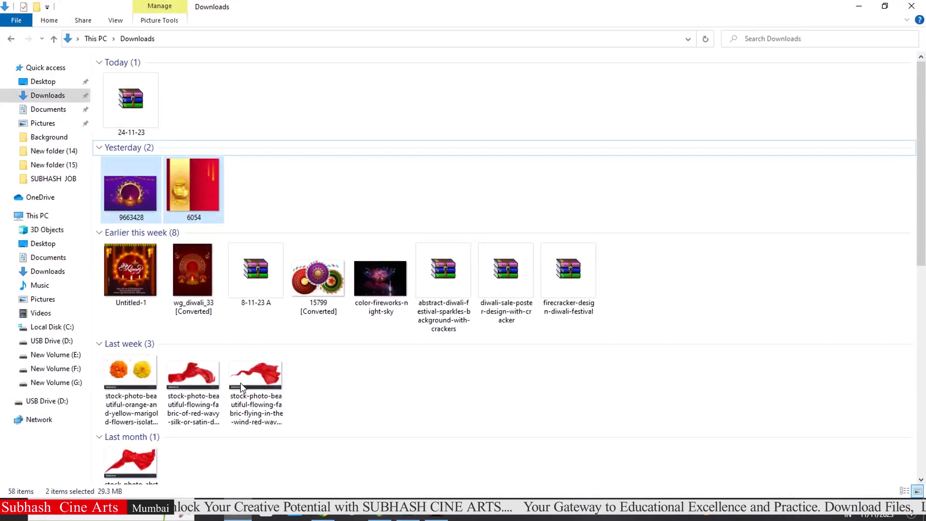
{"action": "left_click", "coordinate": [145, 103]}
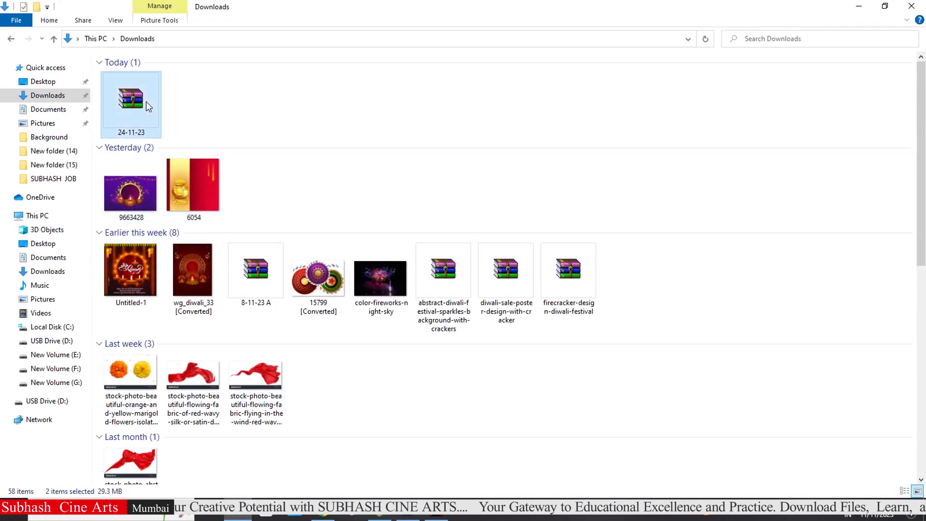
Extract the 24-11-23 archive into Downloads using Extract Here and the archive password.
{"action": "right_click", "coordinate": [148, 106]}
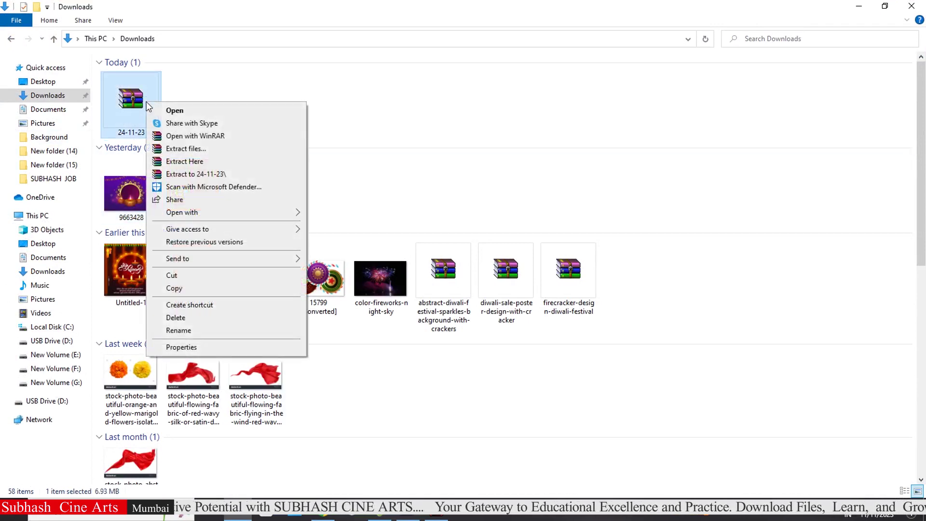
{"action": "left_click", "coordinate": [192, 164]}
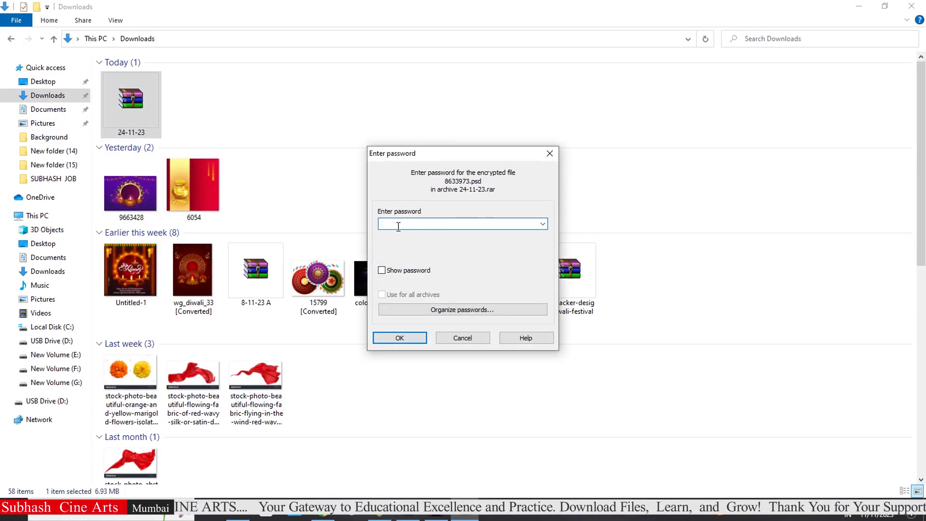
{"action": "type", "text": "1"}
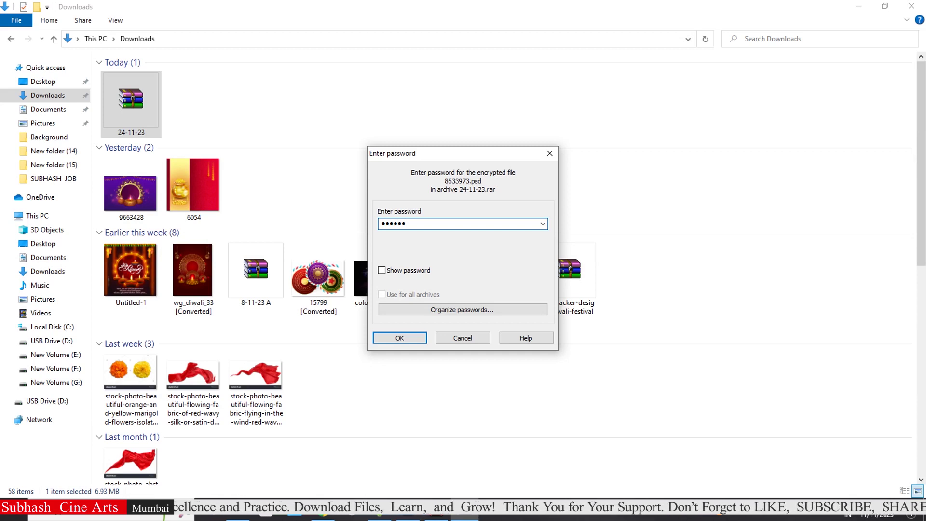
{"action": "double_click", "coordinate": [420, 226]}
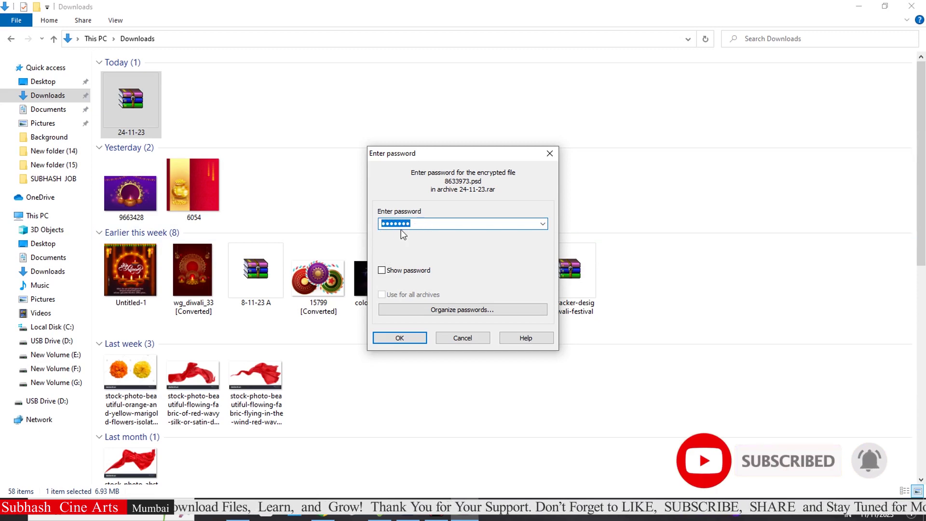
{"action": "left_click", "coordinate": [403, 338]}
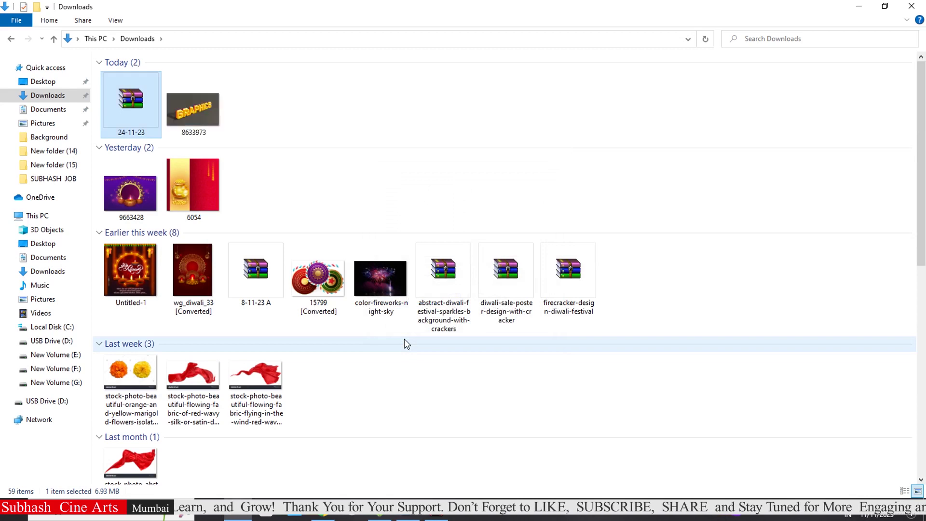
Open 8633973.psd in Photoshop and edit its 'Place Your Design Here' smart object.
{"action": "left_click", "coordinate": [198, 111]}
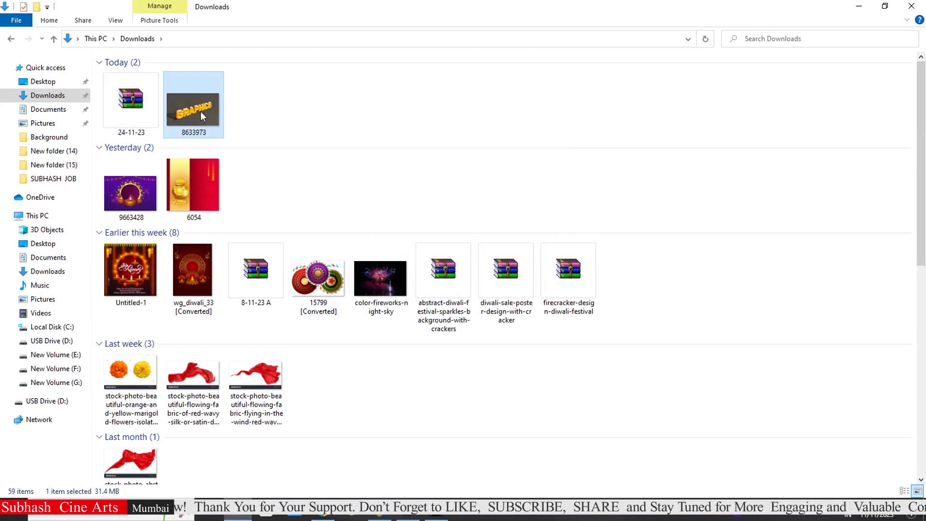
{"action": "mouse_move", "coordinate": [201, 111]}
{"action": "left_mouse_down"}
{"action": "mouse_move", "coordinate": [401, 425]}
{"action": "mouse_move", "coordinate": [415, 332]}
{"action": "left_mouse_up"}
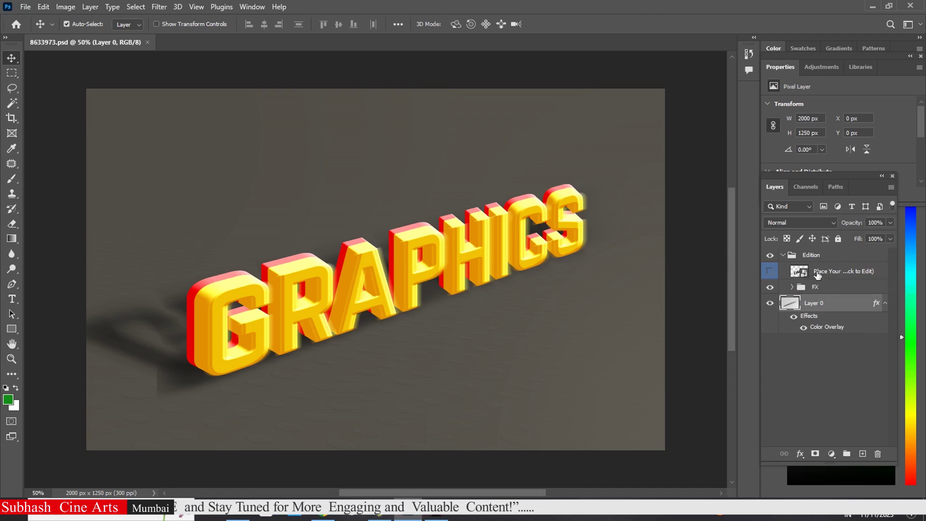
{"action": "double_click", "coordinate": [800, 271]}
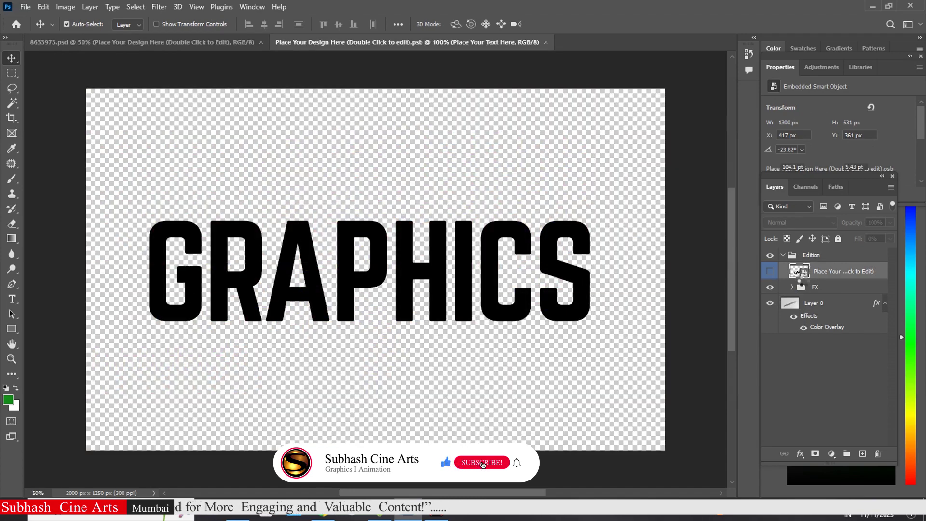
Retype the smart object's text as GRAPHICS, keeping Norwester Regular at 104.1 pt.
{"action": "double_click", "coordinate": [790, 257]}
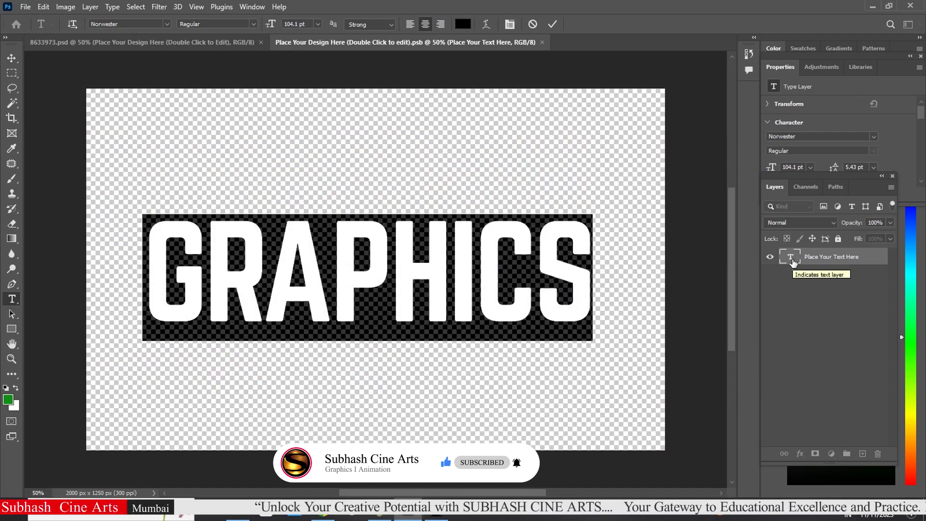
{"action": "type", "text": "GRA"}
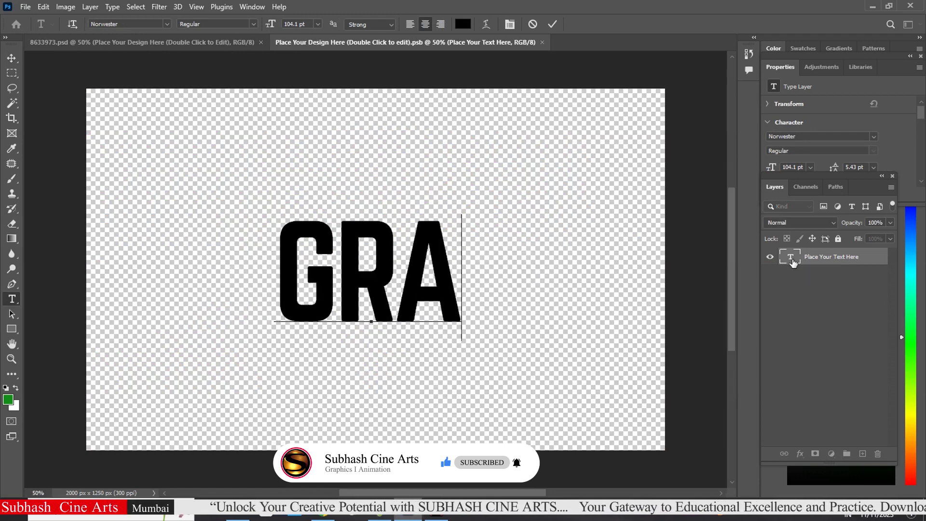
{"action": "type", "text": "P"}
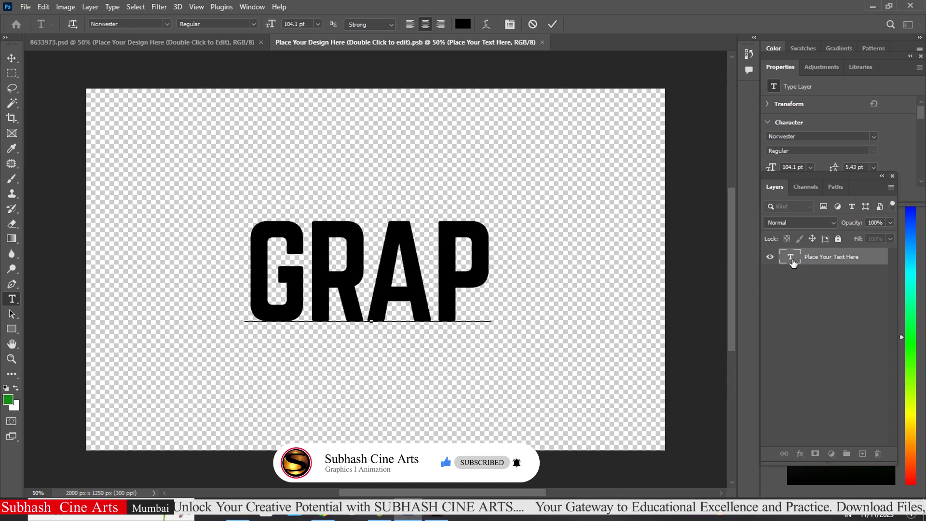
{"action": "type", "text": "HI"}
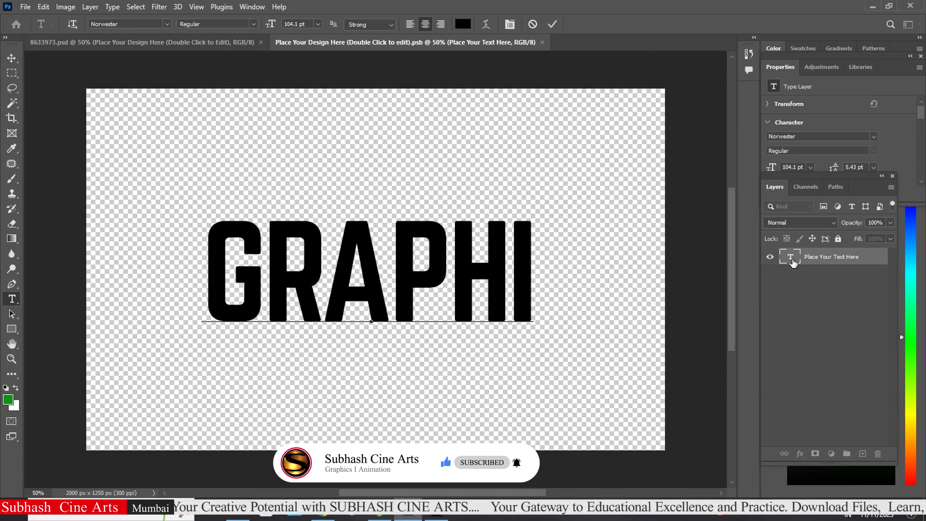
{"action": "type", "text": "CS"}
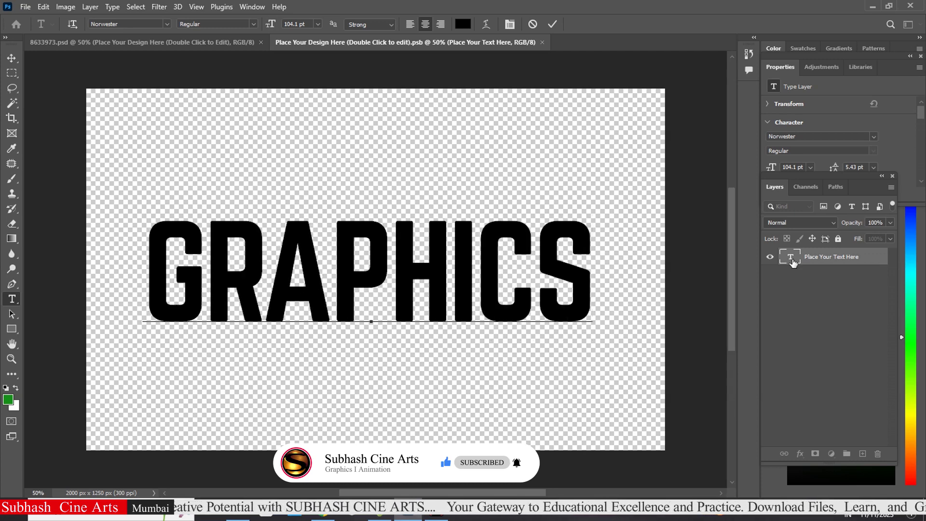
{"action": "left_click", "coordinate": [12, 58]}
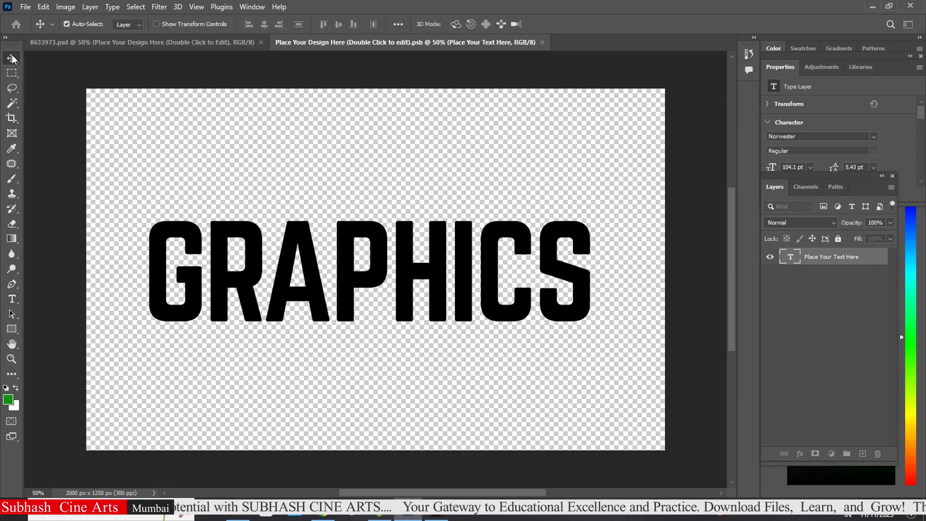
{"action": "left_click", "coordinate": [13, 301]}
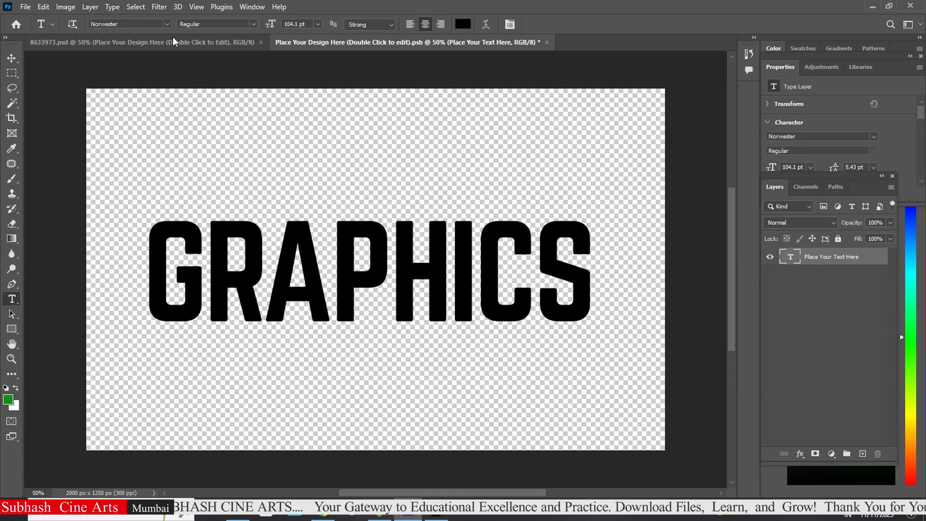
{"action": "left_click", "coordinate": [166, 24]}
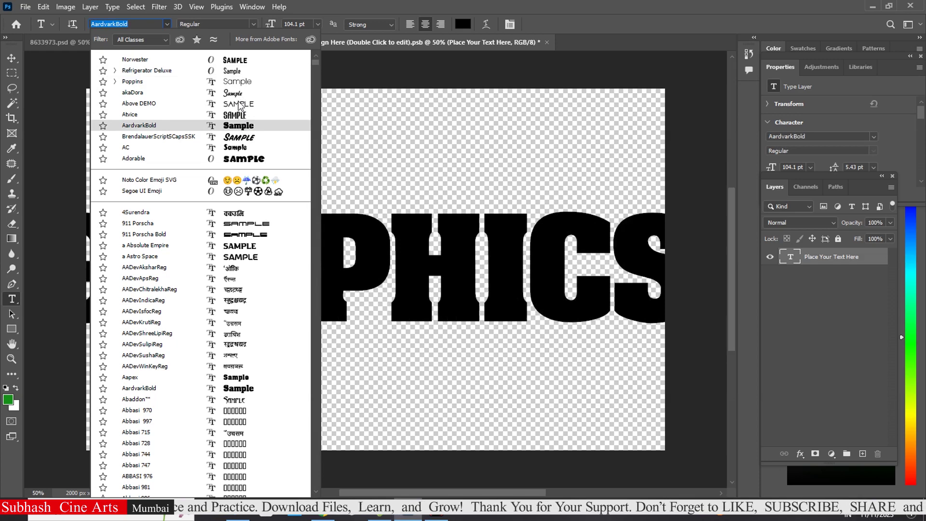
{"action": "left_click", "coordinate": [240, 62]}
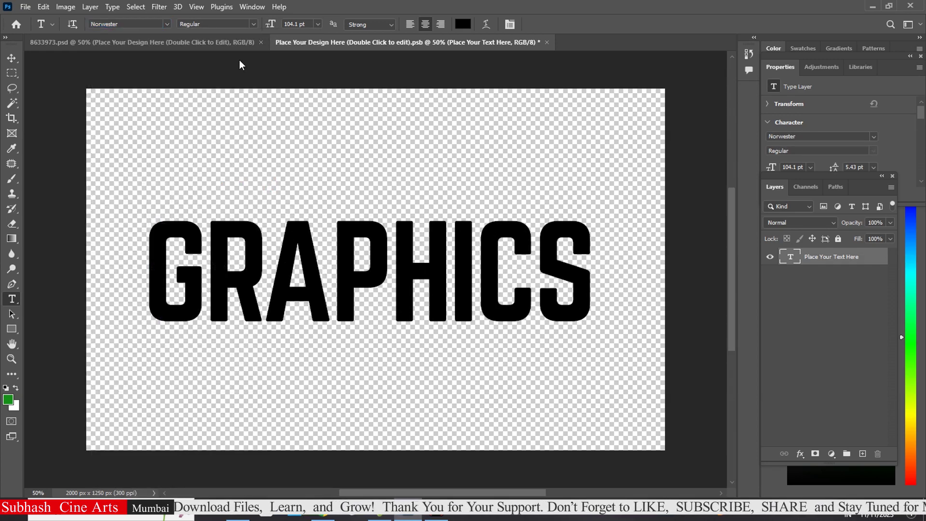
{"action": "left_click", "coordinate": [12, 58]}
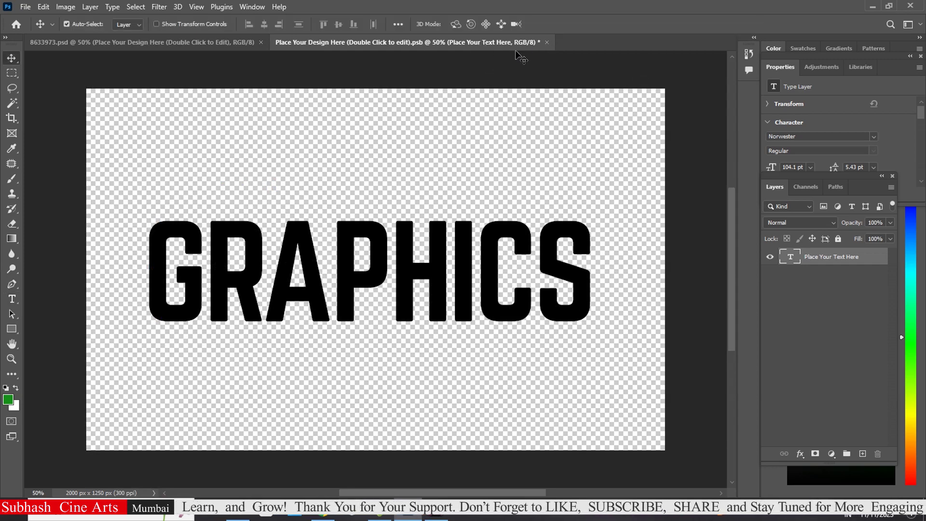
Save and close the .psb smart object, returning to the 8633973.psd mockup.
{"action": "left_click", "coordinate": [547, 43]}
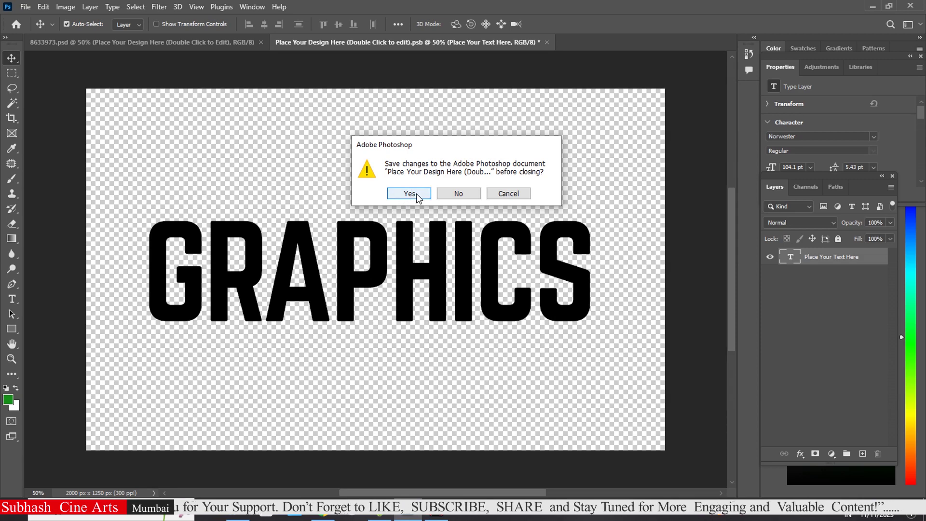
{"action": "left_click", "coordinate": [409, 194]}
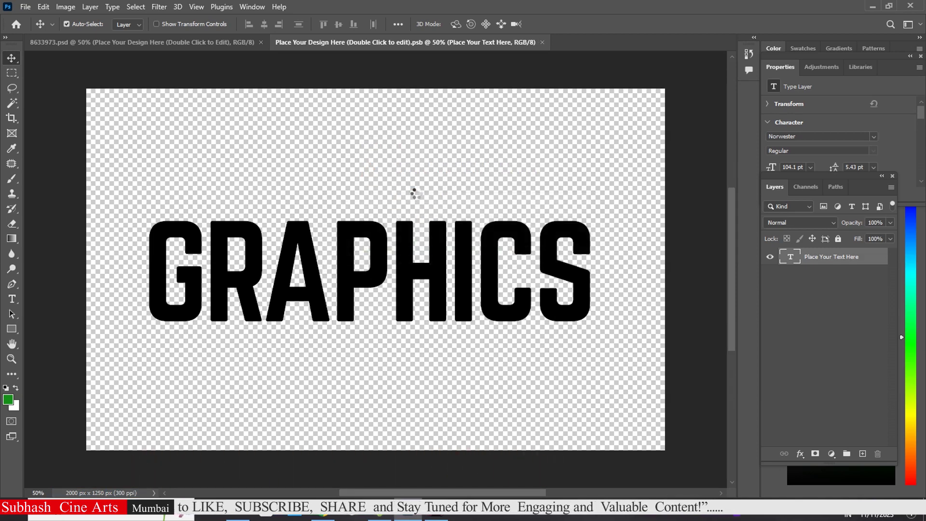
{"action": "key", "text": "ctrl+w"}
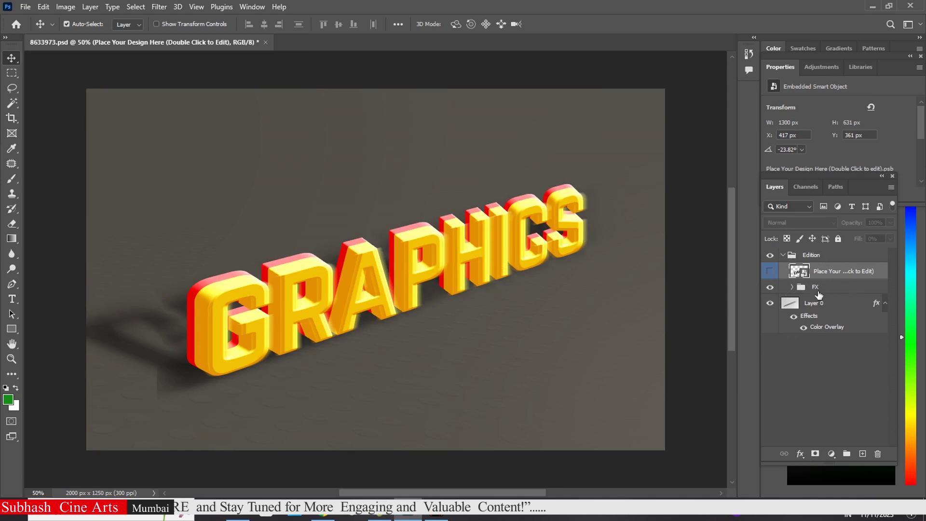
Expand the FX and Surface groups and select the top Surface layer.
{"action": "left_click", "coordinate": [791, 287]}
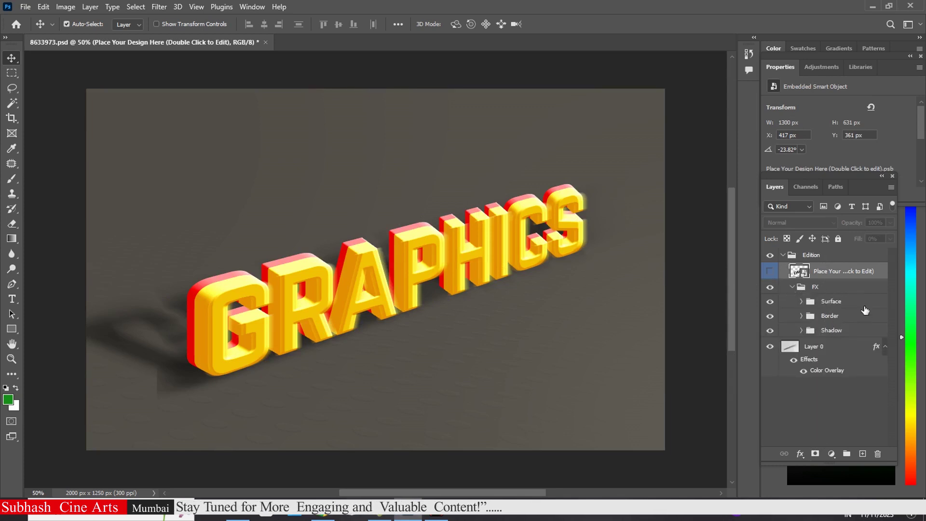
{"action": "left_click", "coordinate": [800, 302]}
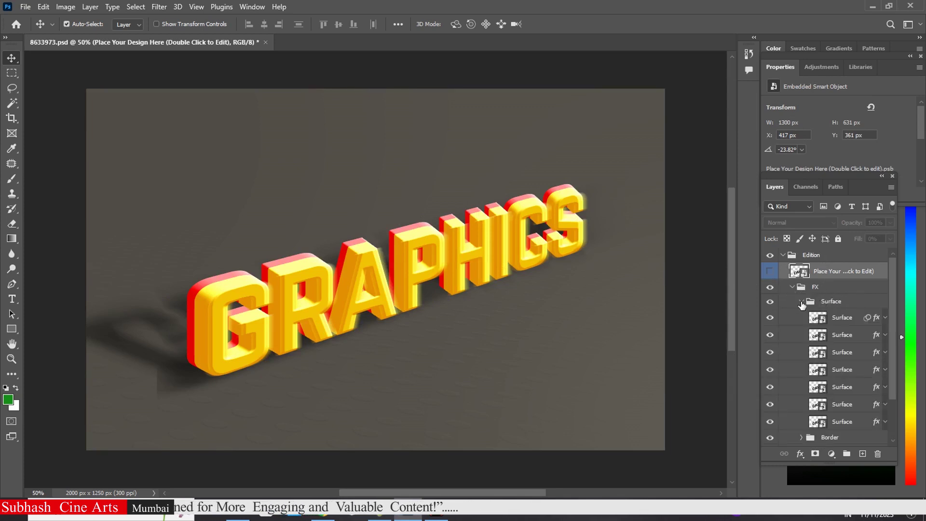
{"action": "left_click", "coordinate": [876, 320]}
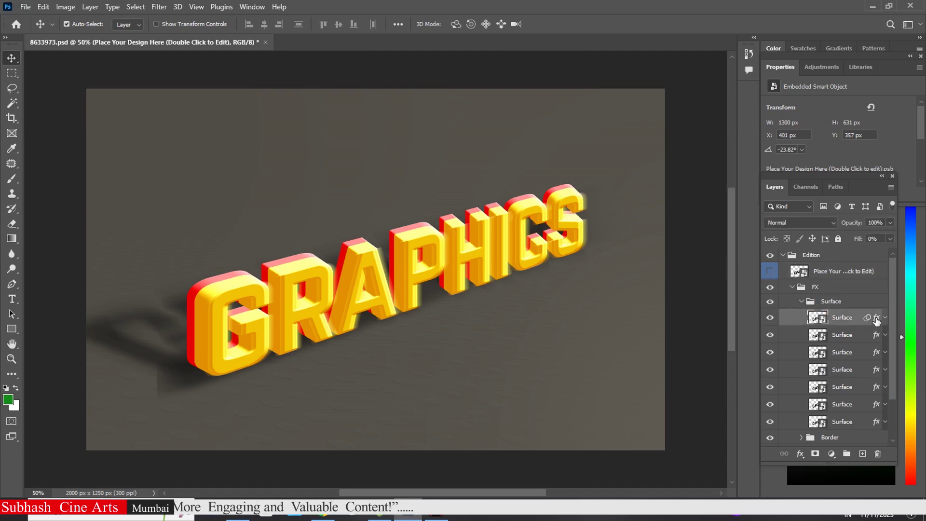
Set the top Surface layer's Bevel & Emboss size to 0 px, soften 3.
{"action": "double_click", "coordinate": [876, 321]}
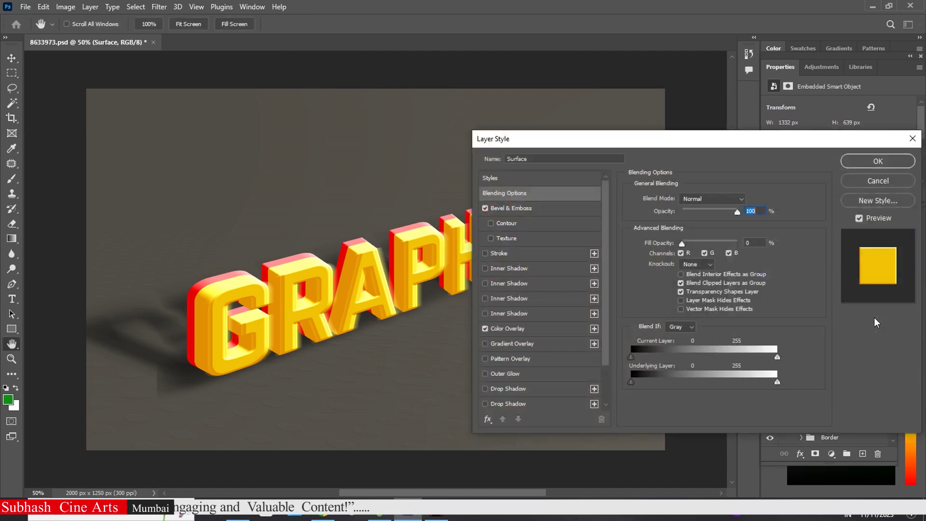
{"action": "left_click", "coordinate": [534, 207]}
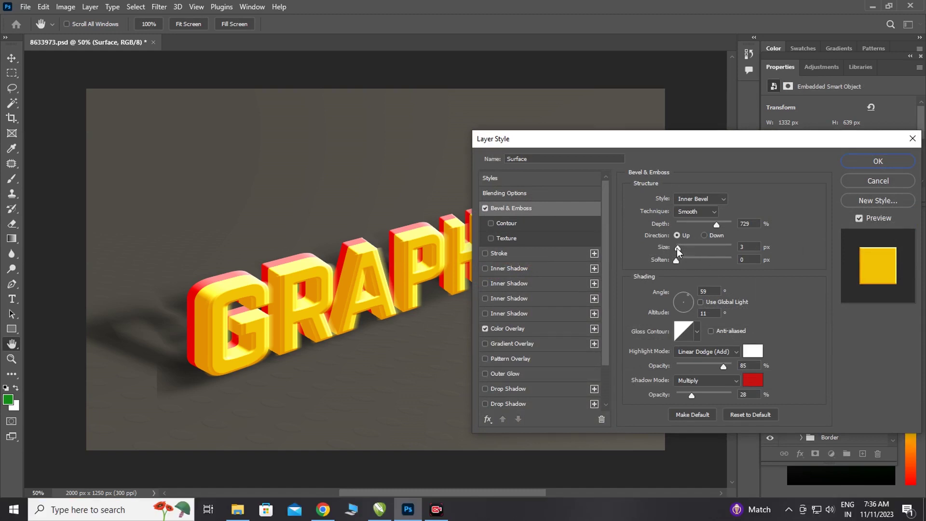
{"action": "left_click_drag", "start_coordinate": [677, 248], "coordinate": [676, 248]}
{"action": "left_click_drag", "start_coordinate": [678, 247], "coordinate": [670, 247]}
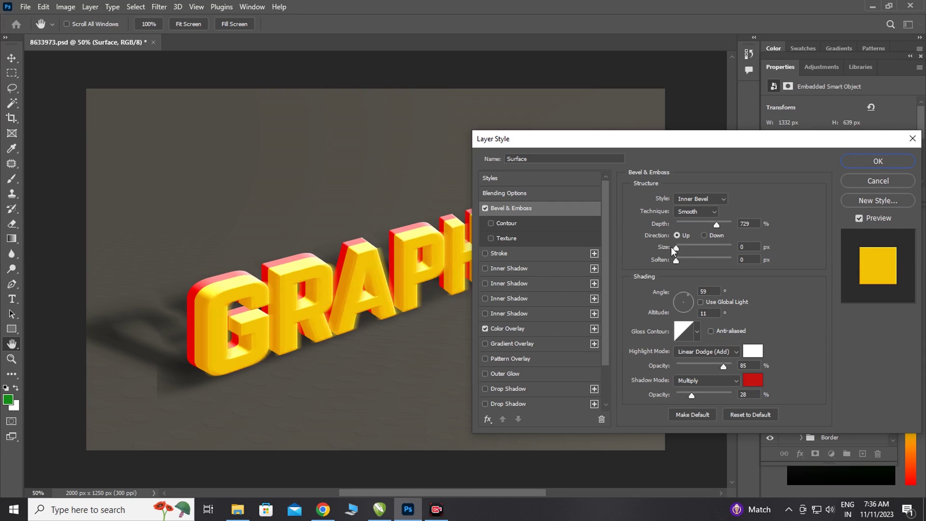
{"action": "left_click", "coordinate": [671, 246]}
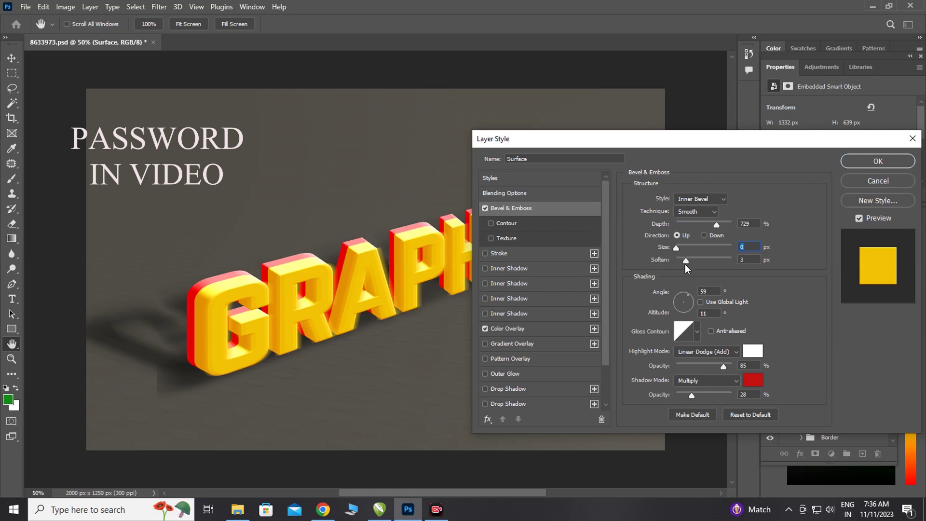
Change its Color Overlay to brighter yellow f5c506 and apply the layer style.
{"action": "left_click", "coordinate": [527, 328]}
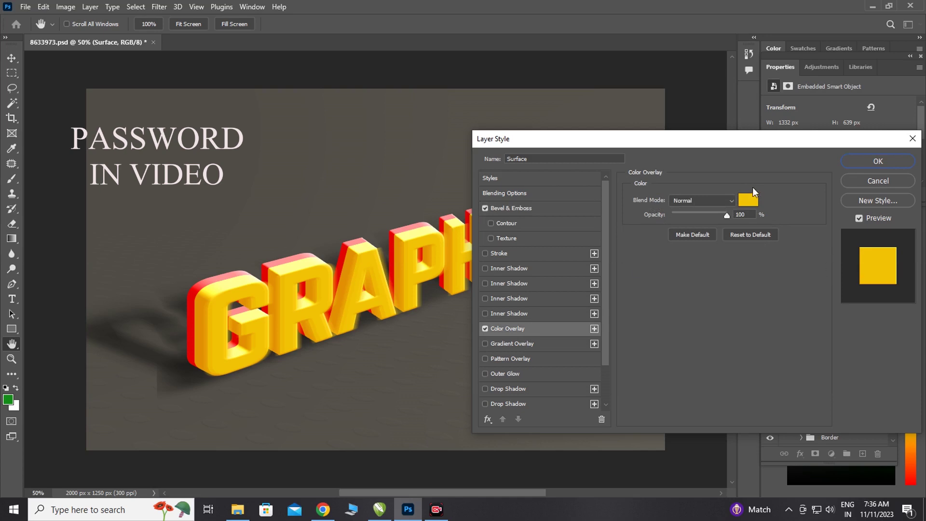
{"action": "left_click", "coordinate": [746, 203]}
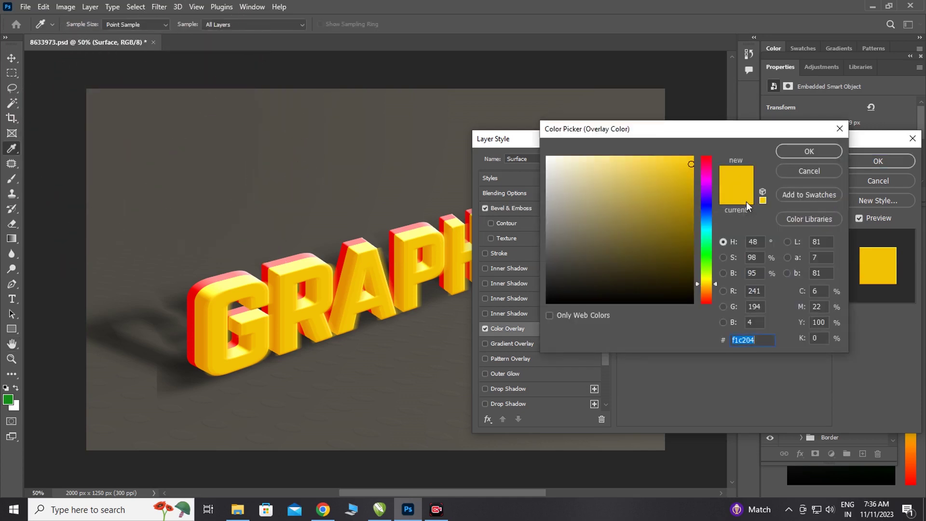
{"action": "left_click_drag", "start_coordinate": [685, 169], "coordinate": [679, 161]}
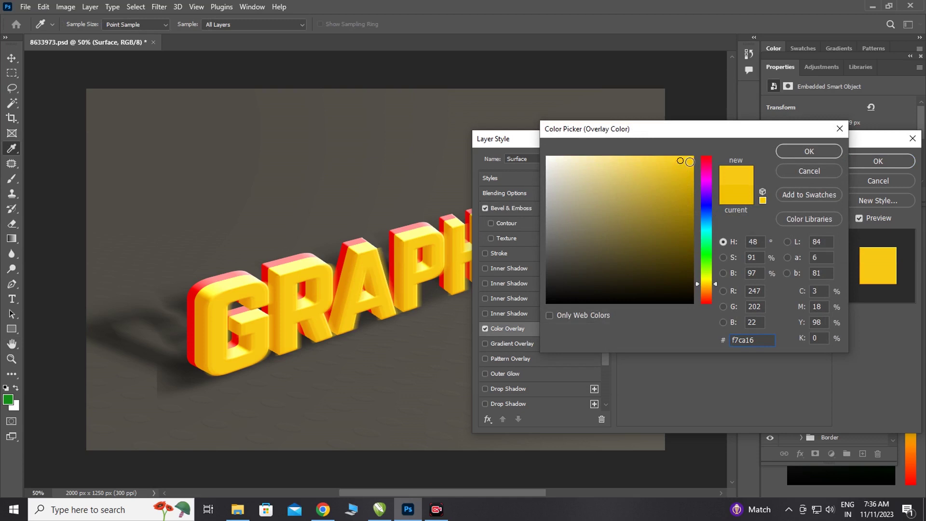
{"action": "left_click", "coordinate": [690, 161]}
{"action": "left_click", "coordinate": [826, 151]}
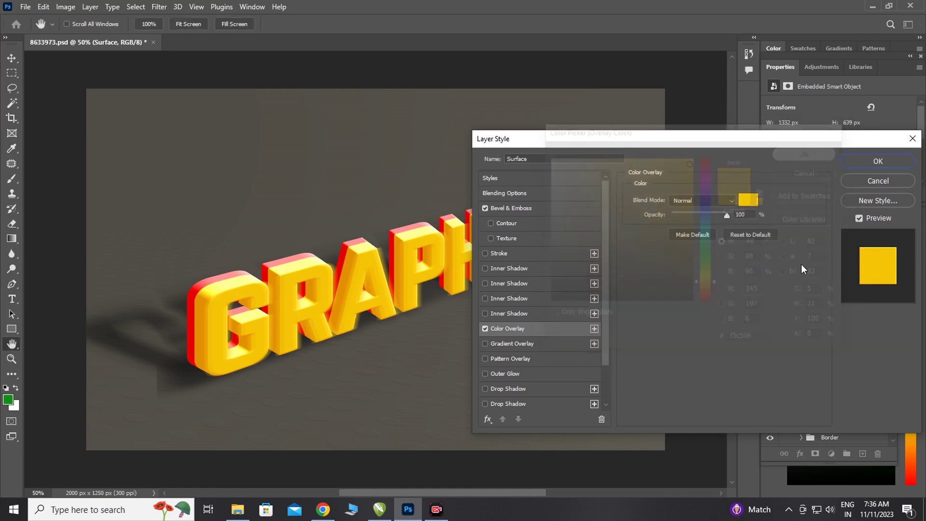
{"action": "left_click", "coordinate": [865, 160]}
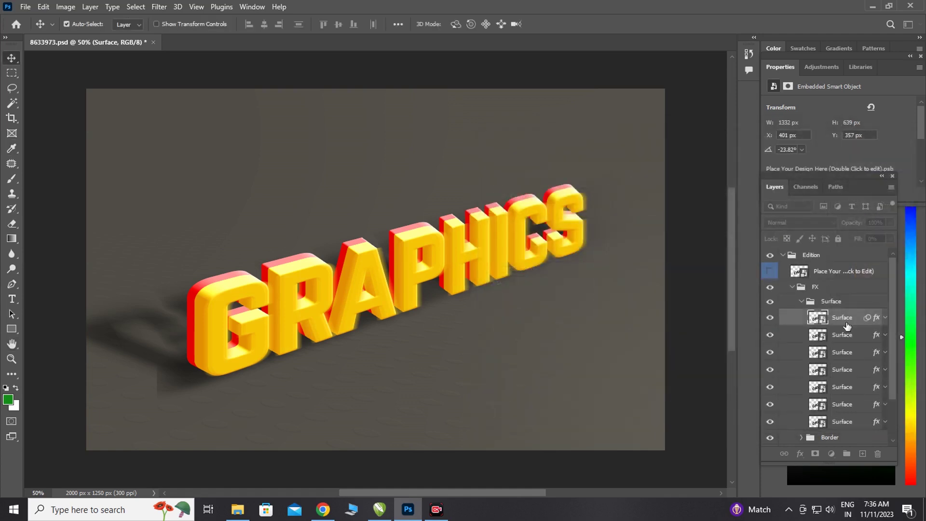
{"action": "left_click", "coordinate": [875, 336]}
Give the second Surface layer a larger bevel, soften 1 and 89% highlight opacity.
{"action": "double_click", "coordinate": [875, 336]}
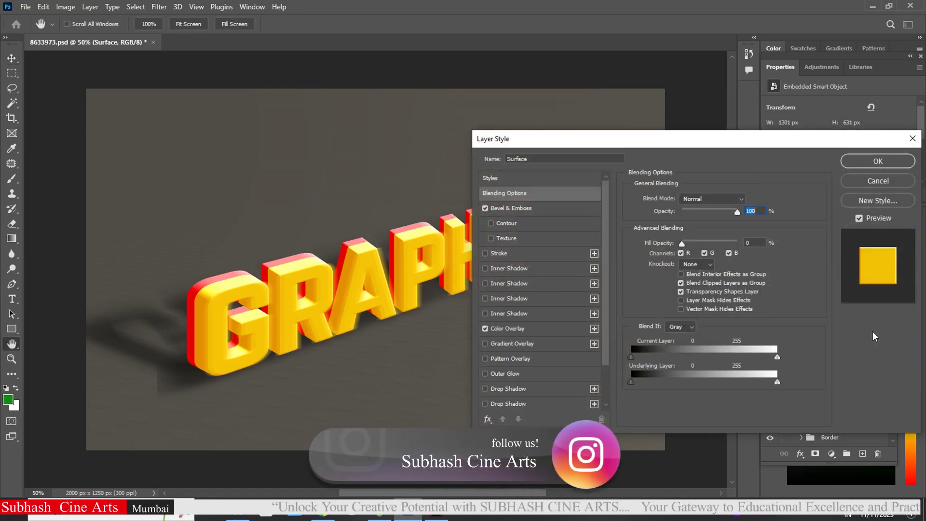
{"action": "left_click", "coordinate": [516, 207]}
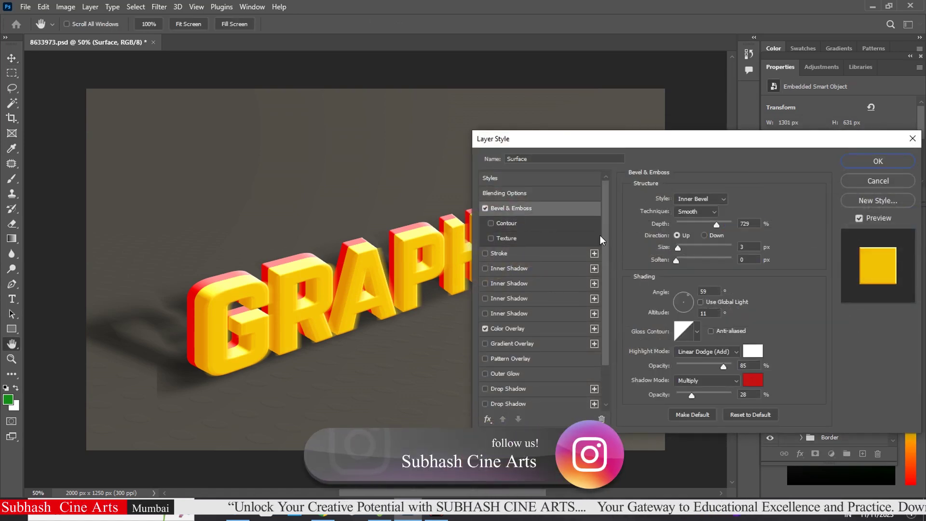
{"action": "left_click_drag", "start_coordinate": [678, 248], "coordinate": [680, 247]}
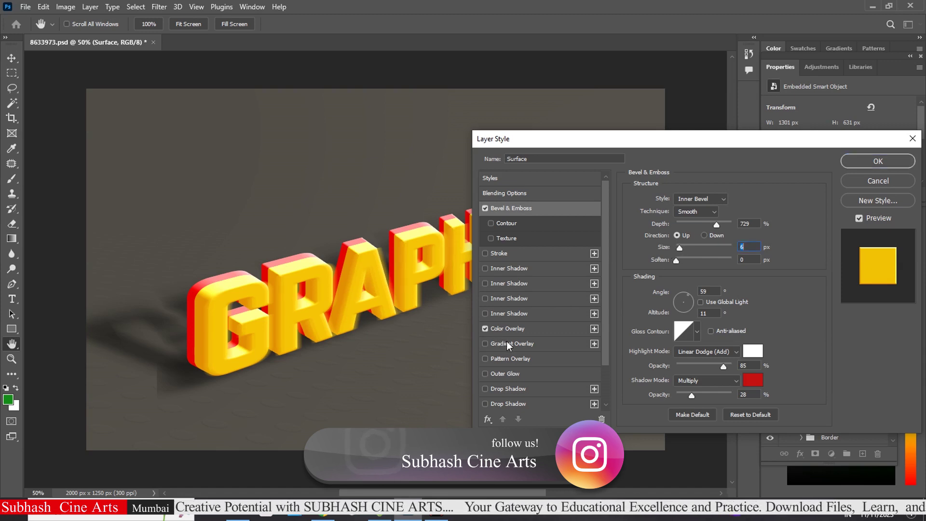
{"action": "left_click", "coordinate": [679, 261]}
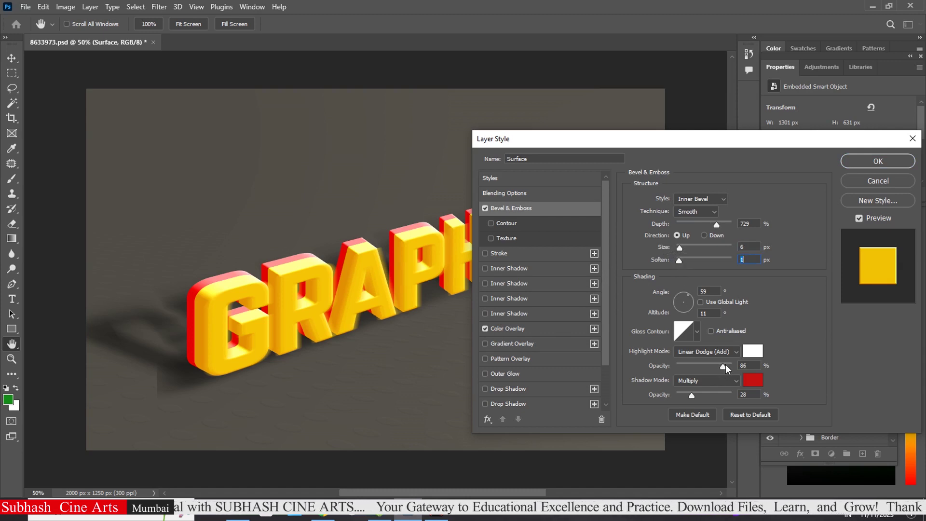
{"action": "left_click", "coordinate": [726, 365]}
{"action": "left_click", "coordinate": [887, 160]}
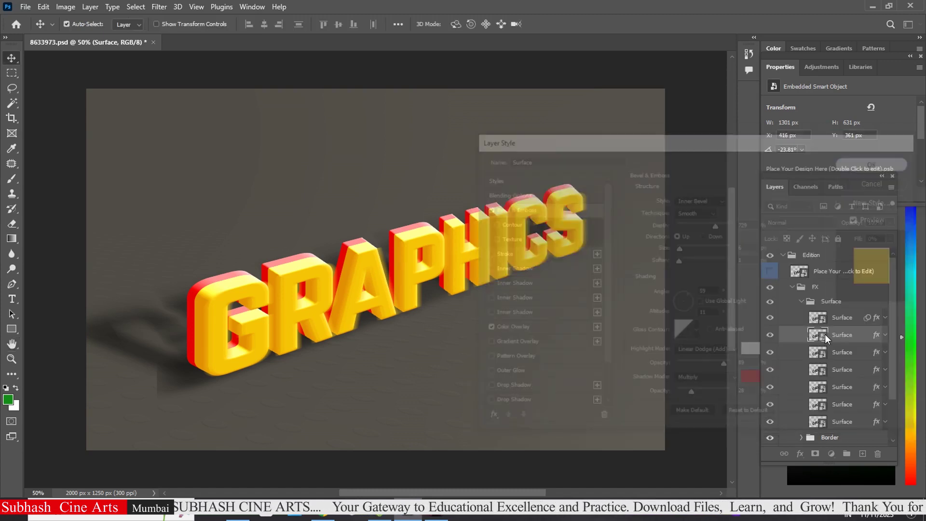
Set the third Surface layer's bevel soften to 2 px and highlight opacity to 85%.
{"action": "left_click", "coordinate": [876, 354]}
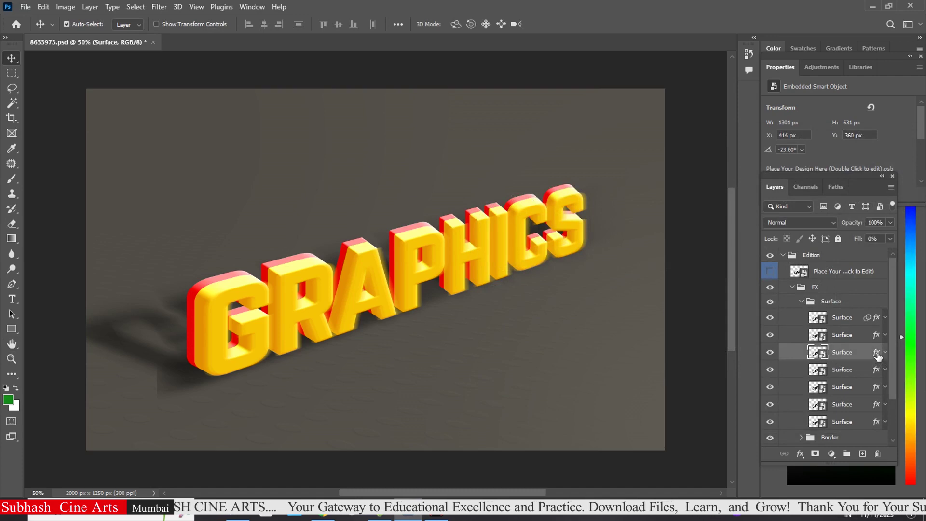
{"action": "double_click", "coordinate": [876, 353]}
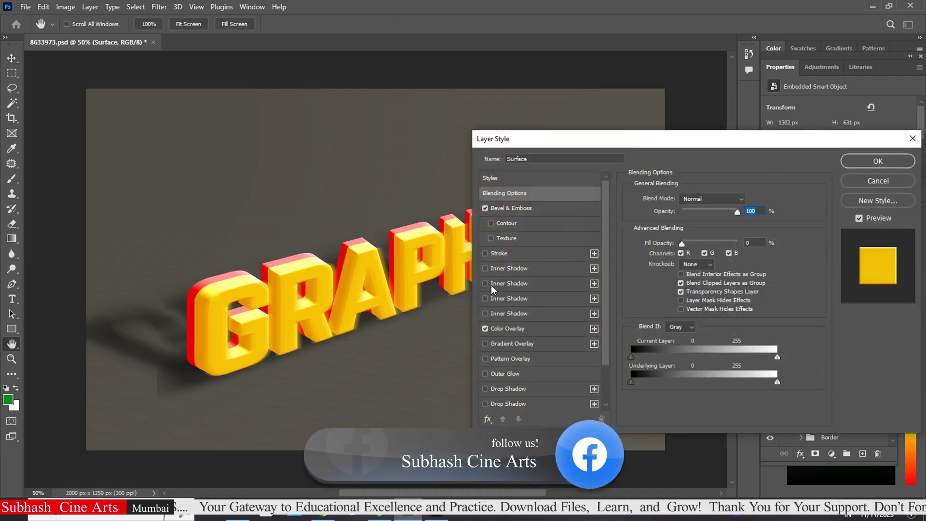
{"action": "left_click", "coordinate": [534, 211]}
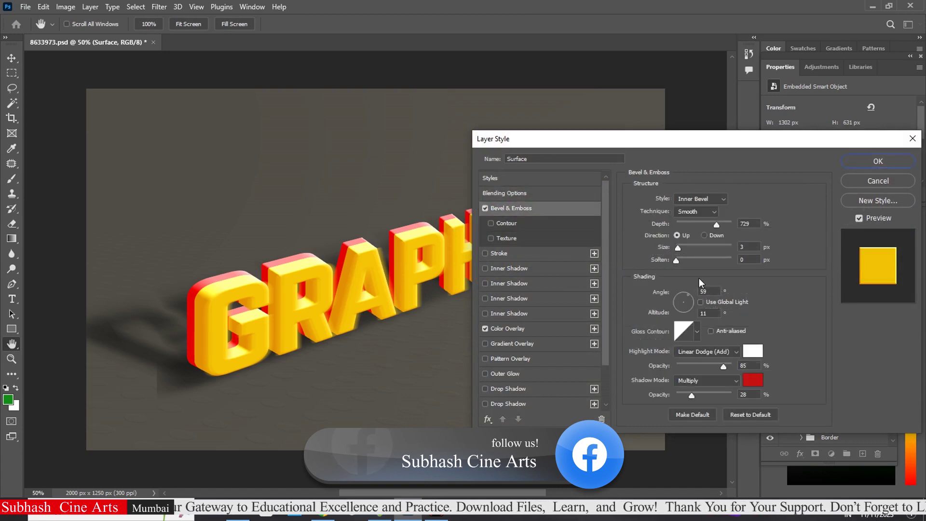
{"action": "left_click_drag", "start_coordinate": [679, 262], "coordinate": [682, 262]}
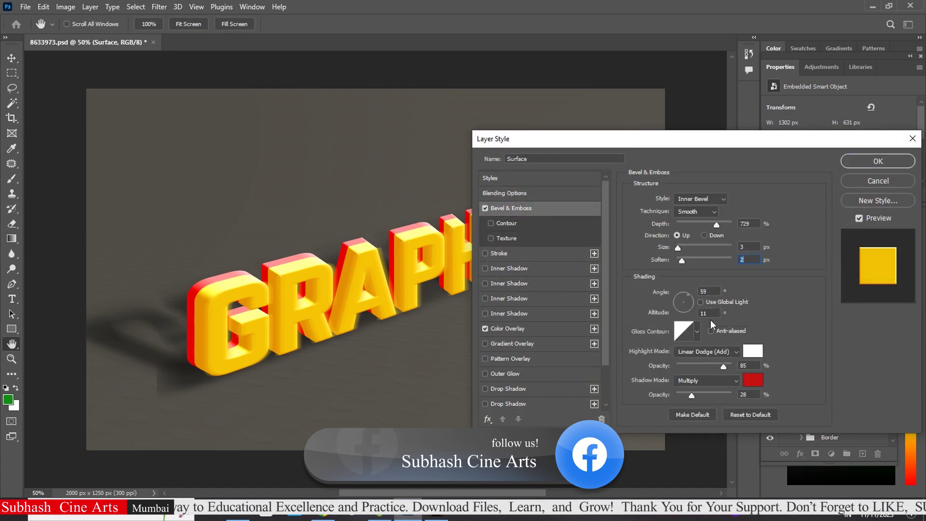
{"action": "left_click_drag", "start_coordinate": [722, 364], "coordinate": [724, 365]}
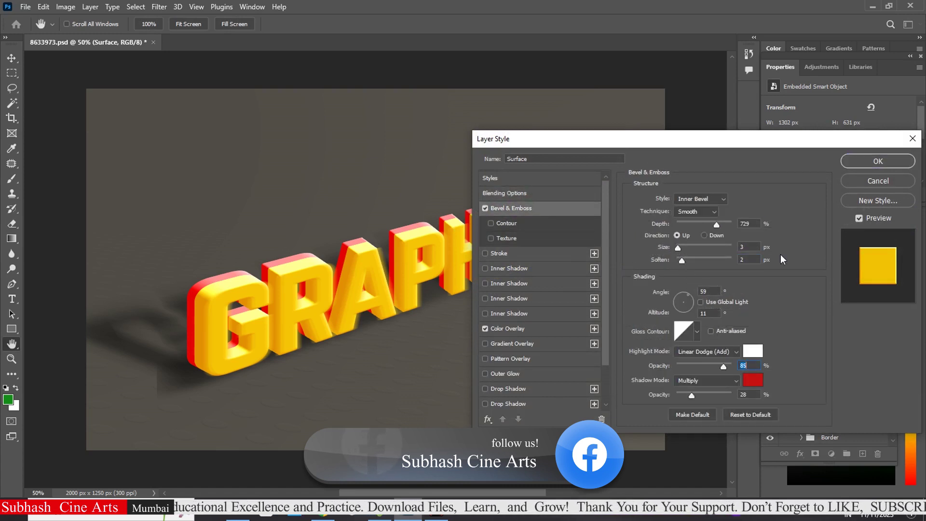
{"action": "left_click", "coordinate": [871, 164]}
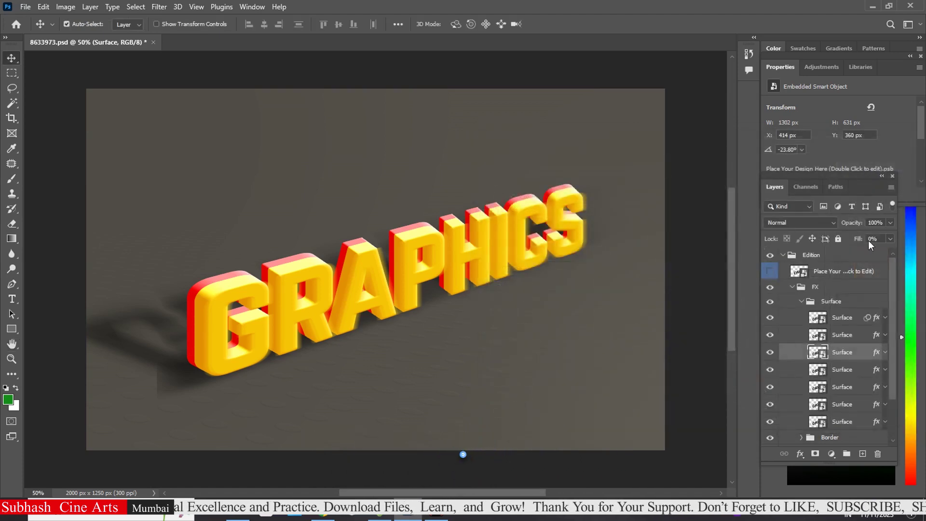
Set the fourth Surface layer's bevel to 3 px size, 4 px soften, 89% highlight.
{"action": "left_click", "coordinate": [877, 369]}
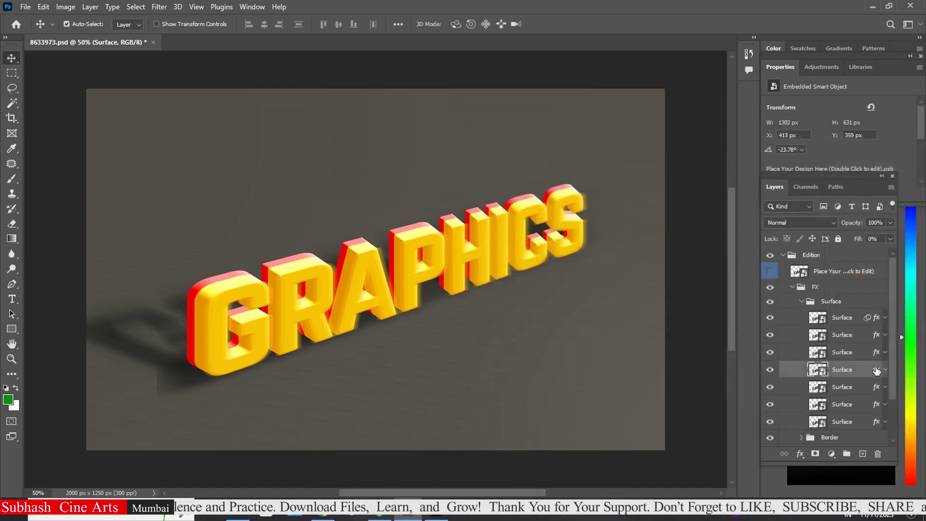
{"action": "double_click", "coordinate": [876, 370]}
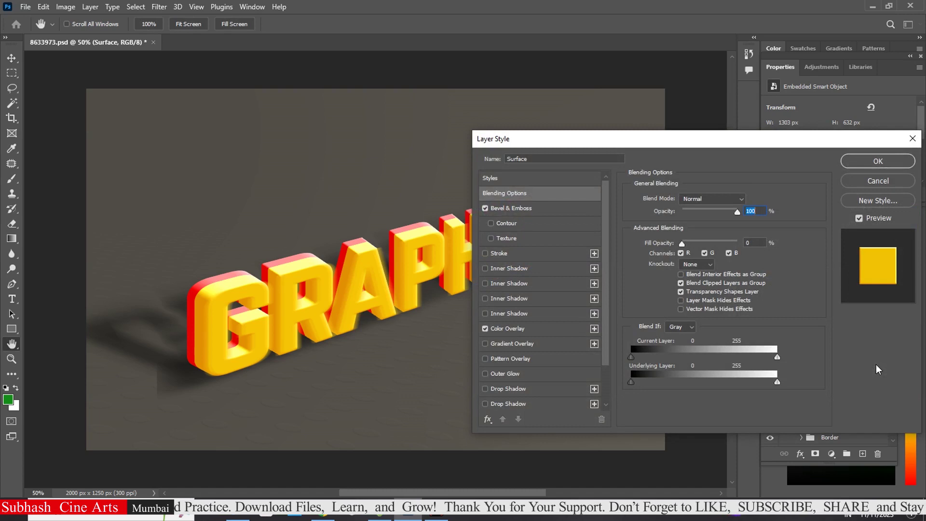
{"action": "left_click", "coordinate": [547, 207]}
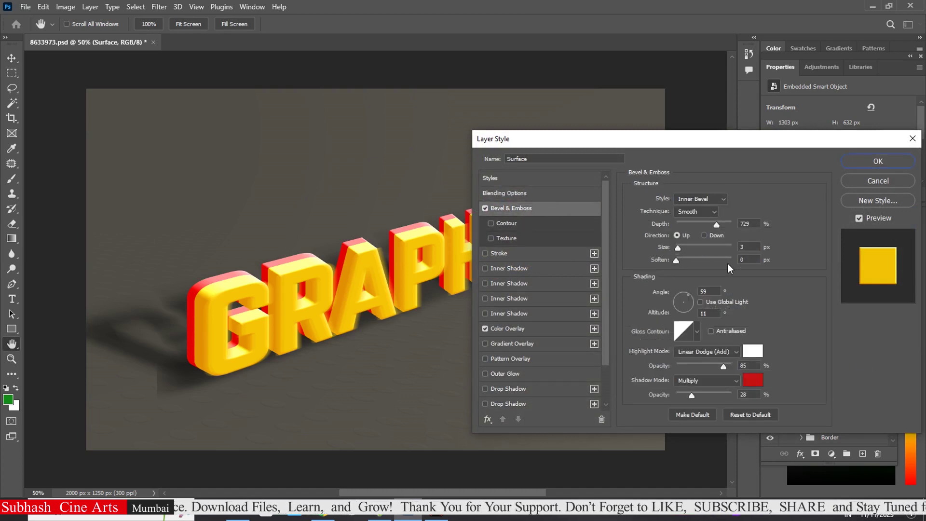
{"action": "left_click_drag", "start_coordinate": [677, 259], "coordinate": [688, 261]}
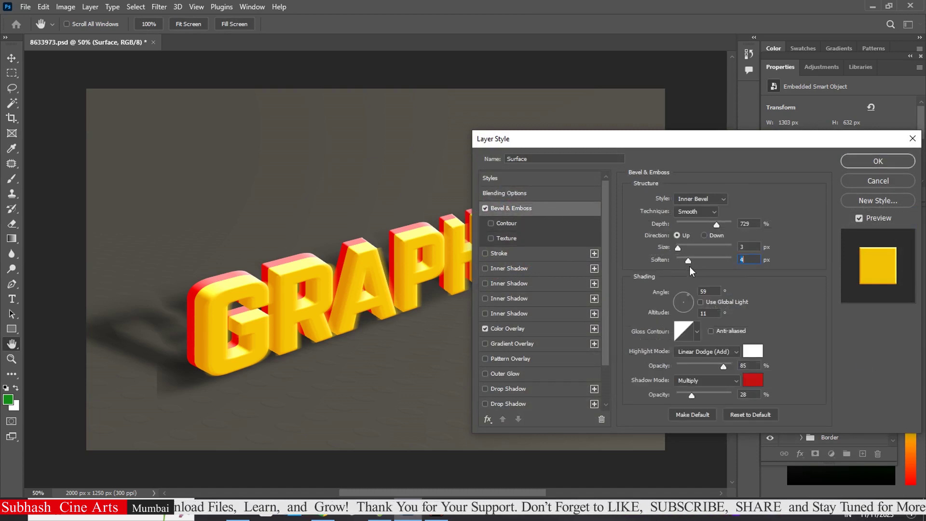
{"action": "left_click", "coordinate": [725, 366]}
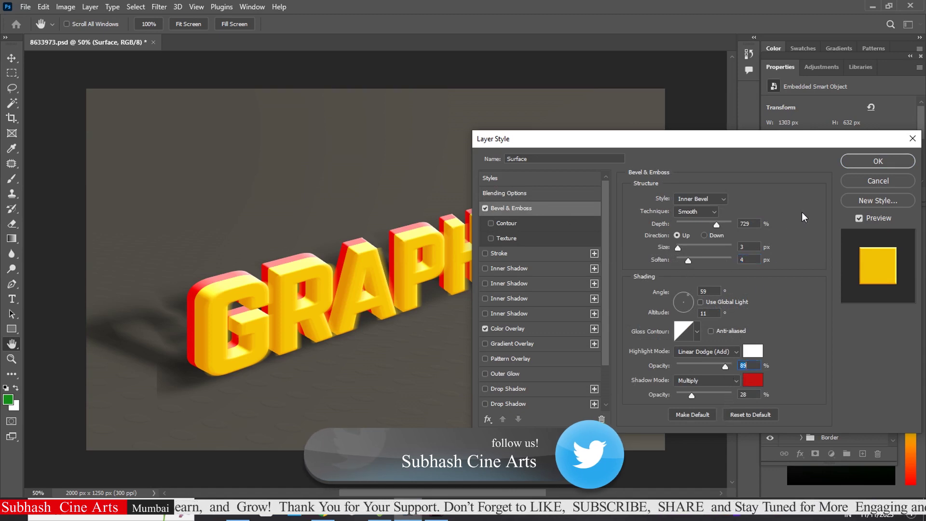
{"action": "left_click", "coordinate": [887, 164]}
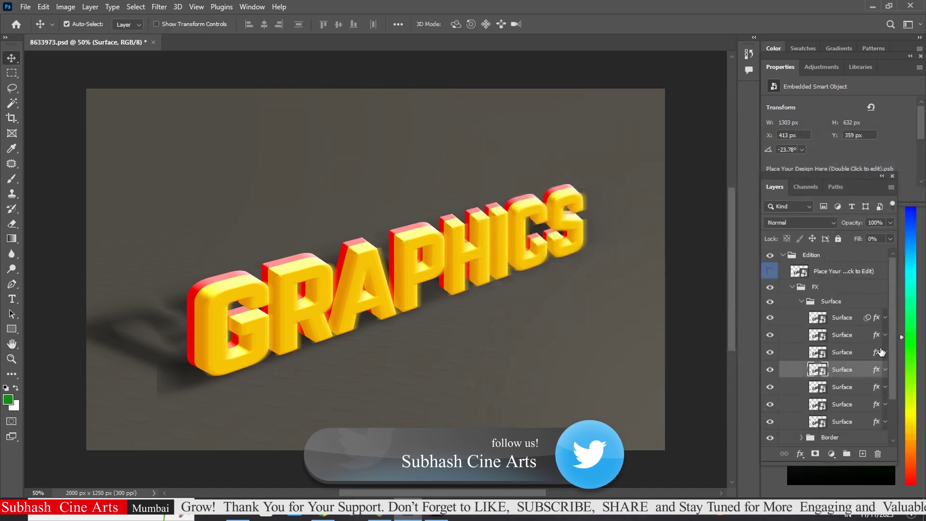
Expand the Border and Border Yellow groups and select the first Border layer.
{"action": "scroll", "coordinate": [887, 371], "scroll_direction": "down", "scroll_amount": 3}
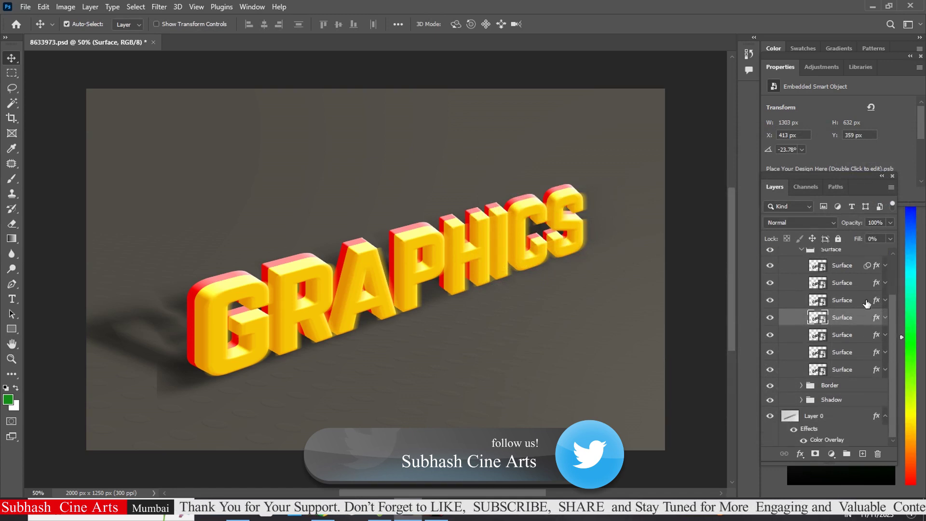
{"action": "left_click", "coordinate": [801, 385]}
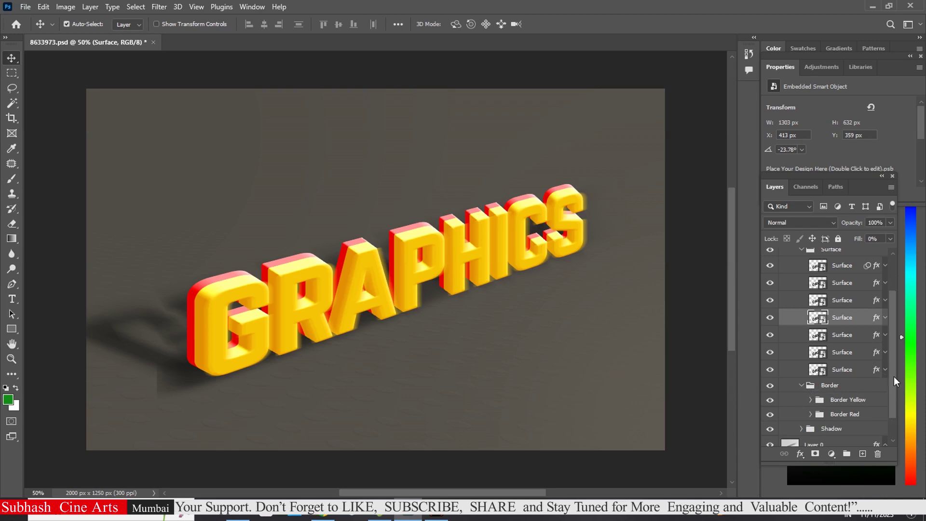
{"action": "scroll", "coordinate": [892, 369], "scroll_direction": "down", "scroll_amount": 2}
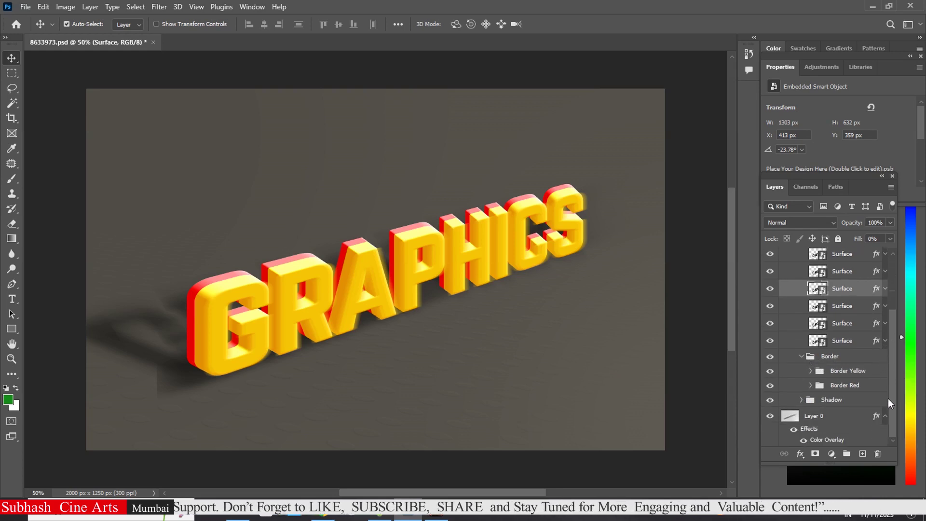
{"action": "left_click", "coordinate": [811, 371]}
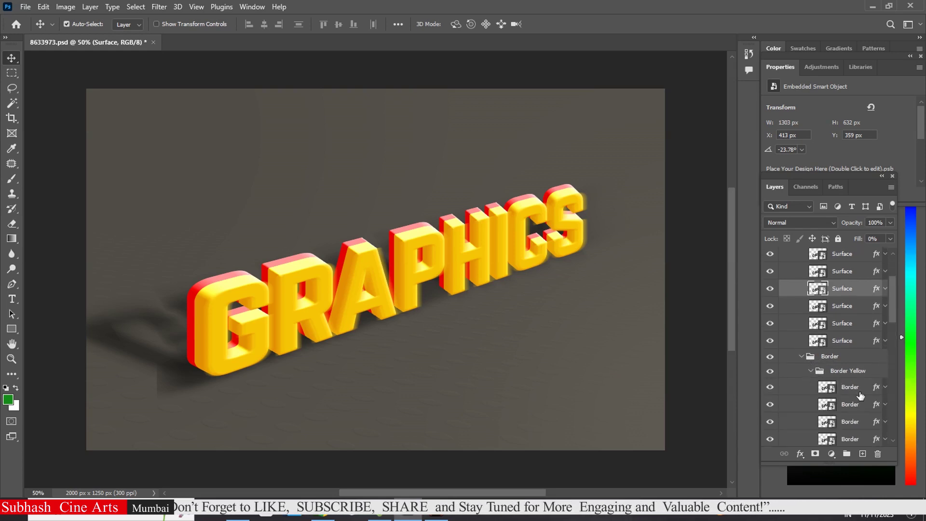
{"action": "left_click", "coordinate": [875, 388]}
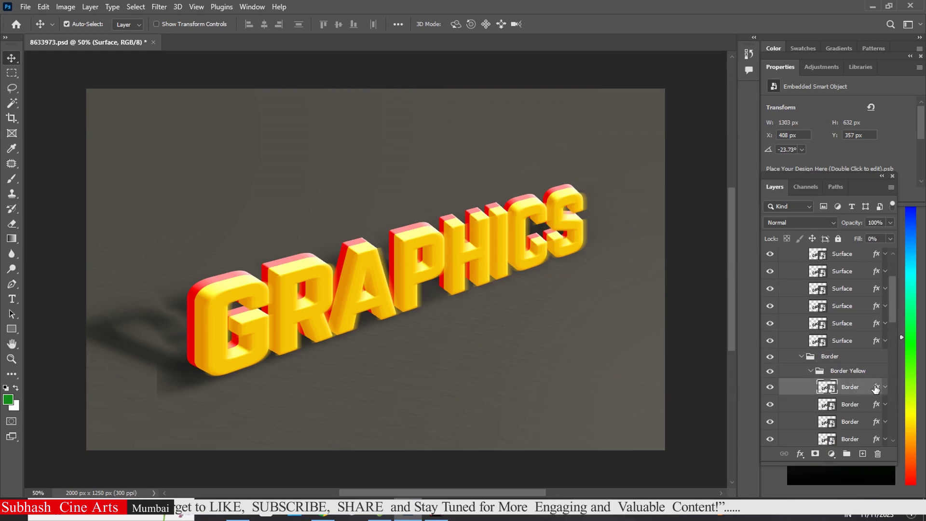
Reduce that Border layer's Bevel & Emboss size to 0 px and apply it.
{"action": "double_click", "coordinate": [875, 389]}
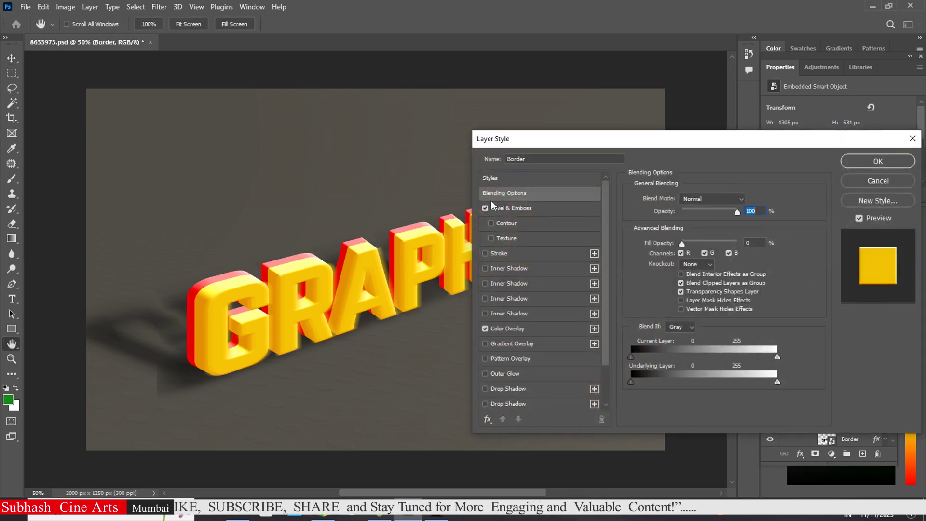
{"action": "left_click", "coordinate": [509, 208]}
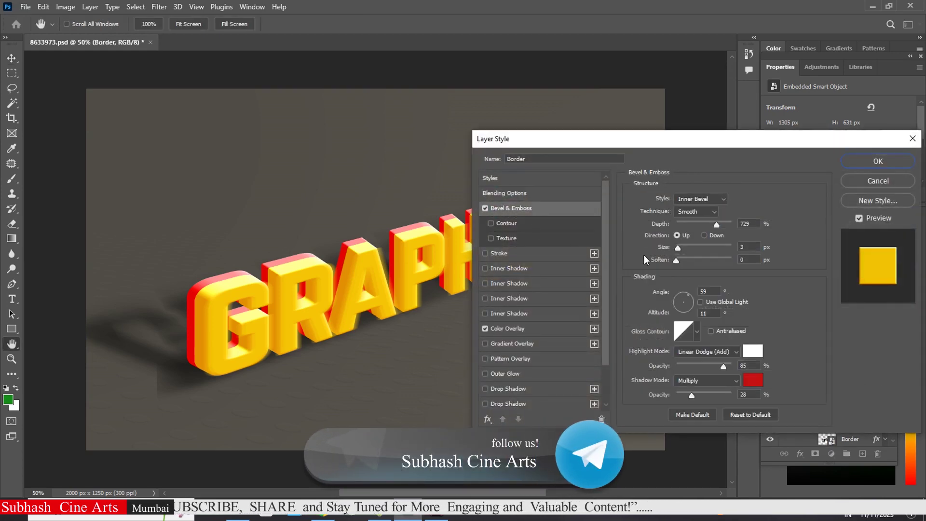
{"action": "mouse_move", "coordinate": [678, 246]}
{"action": "left_mouse_down"}
{"action": "mouse_move", "coordinate": [687, 249]}
{"action": "mouse_move", "coordinate": [670, 252]}
{"action": "left_mouse_up"}
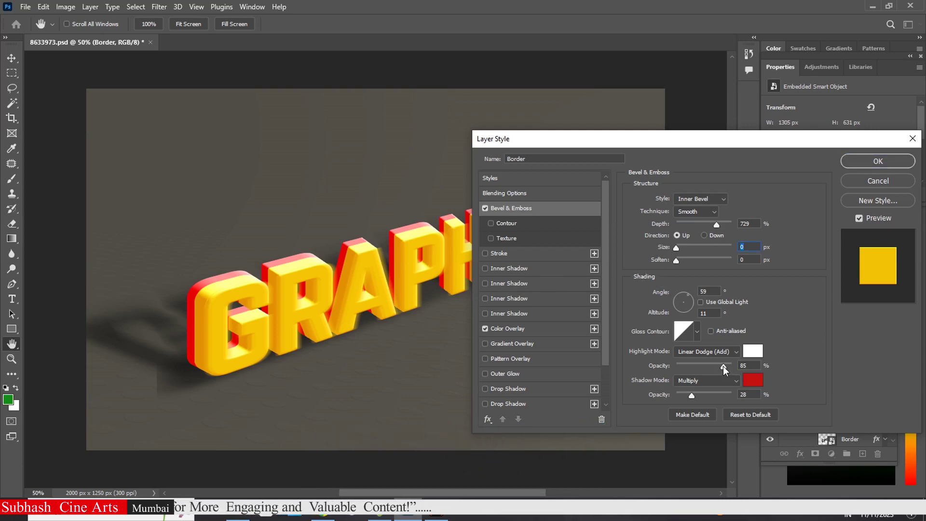
{"action": "left_click", "coordinate": [874, 155]}
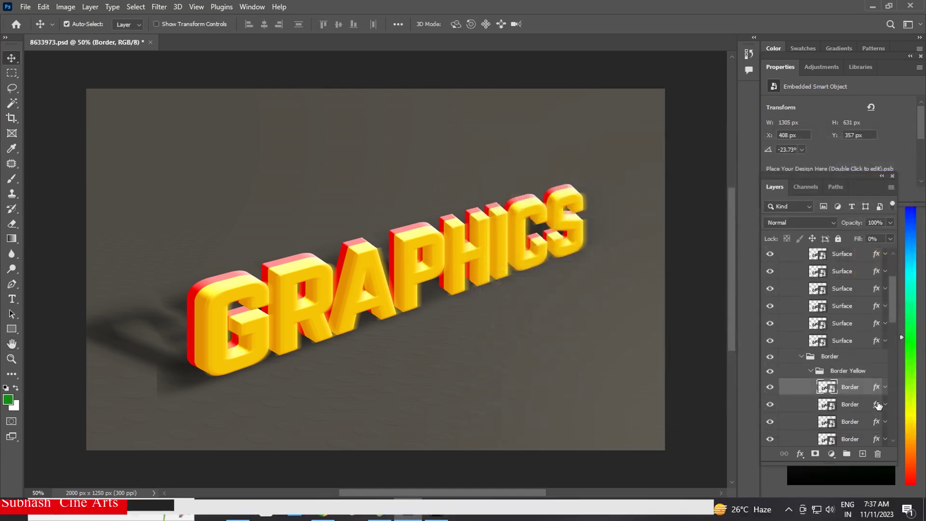
Raise the next Border layer's bevel softening to 1 px.
{"action": "double_click", "coordinate": [877, 405]}
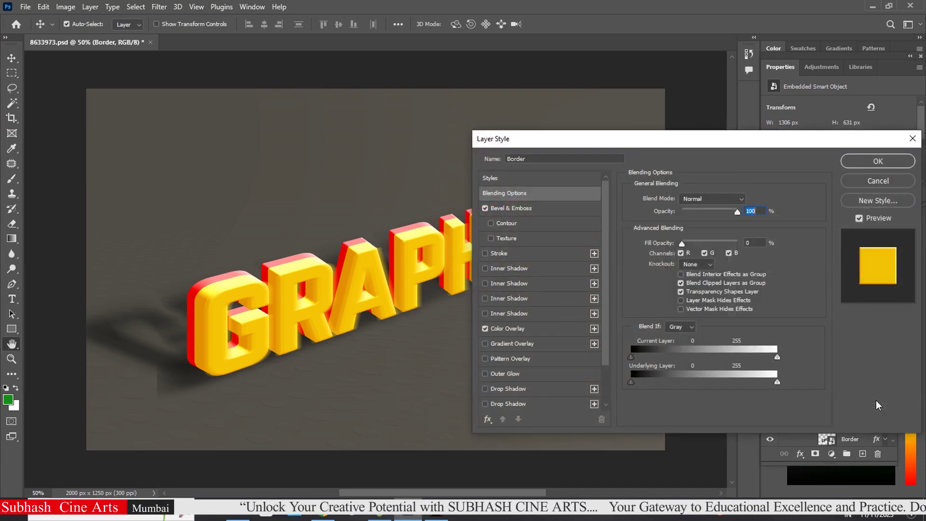
{"action": "left_click", "coordinate": [516, 207]}
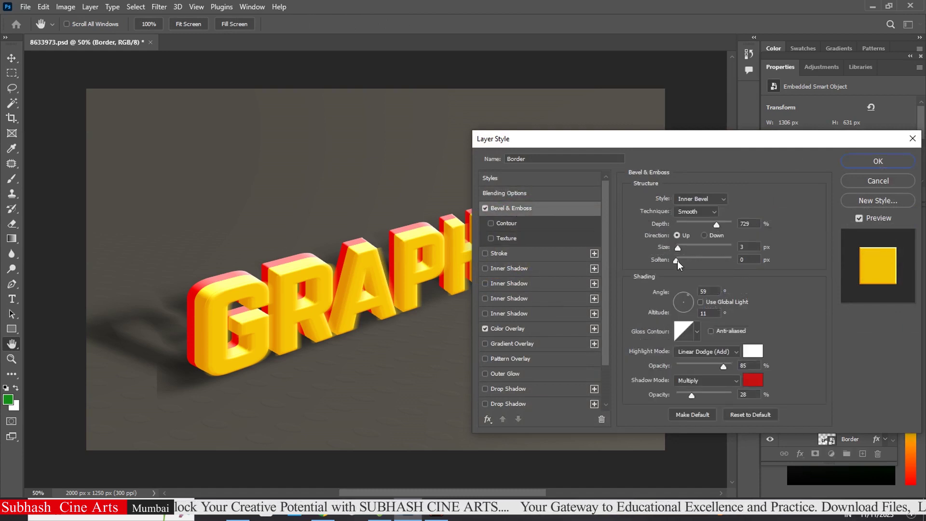
{"action": "left_click_drag", "start_coordinate": [677, 261], "coordinate": [680, 261]}
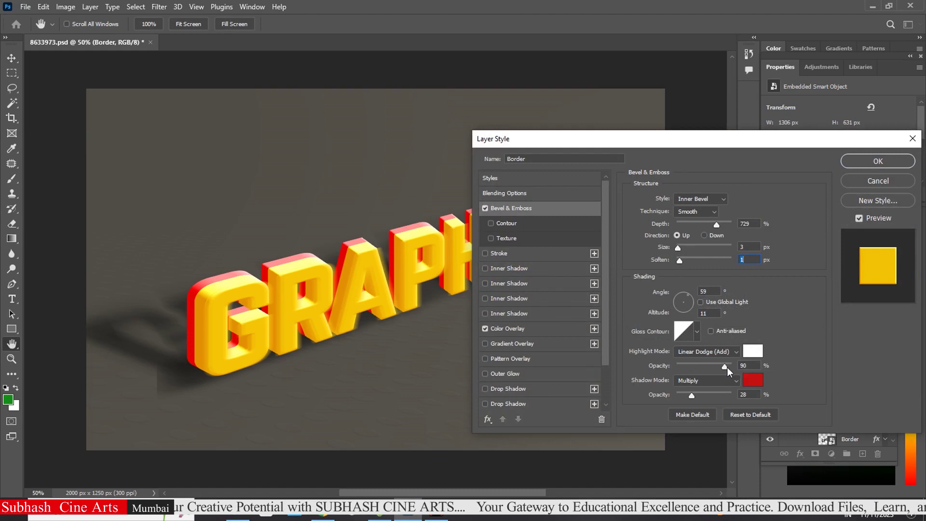
{"action": "left_click", "coordinate": [865, 160]}
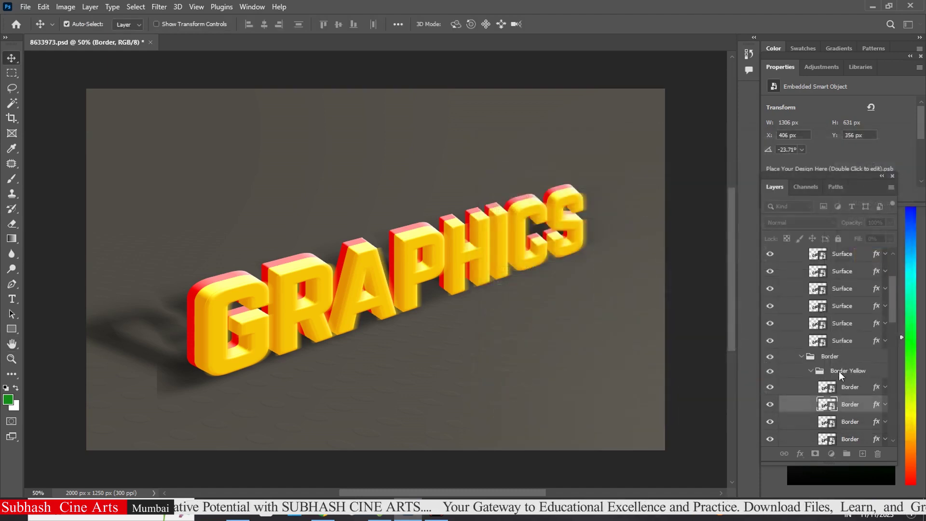
Soften the third Border layer's bevel to 1 px as well (3 px size, 86% highlight).
{"action": "left_click", "coordinate": [877, 424]}
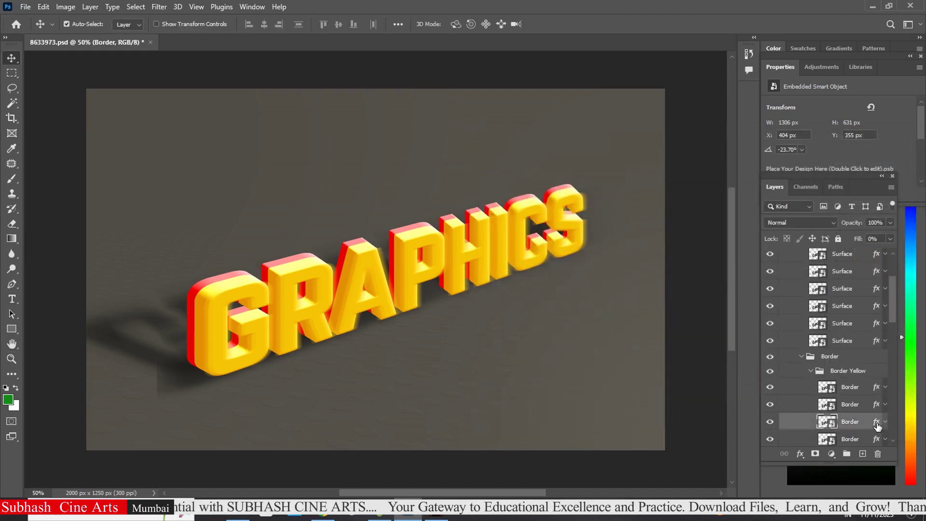
{"action": "double_click", "coordinate": [877, 426]}
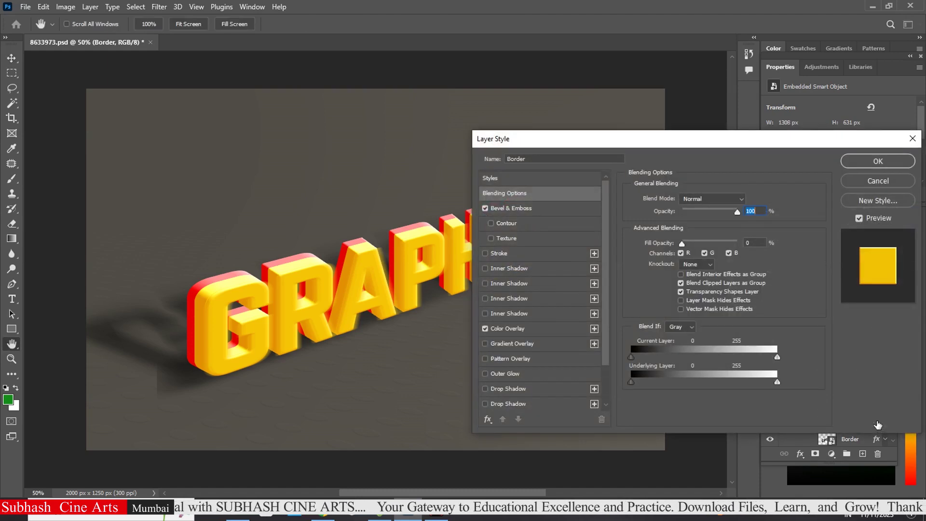
{"action": "left_click", "coordinate": [525, 207]}
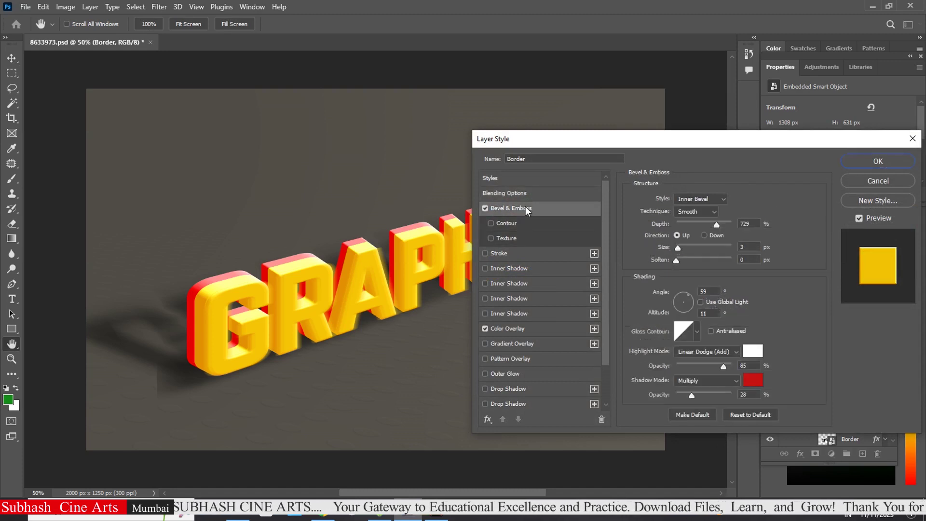
{"action": "left_click", "coordinate": [679, 259]}
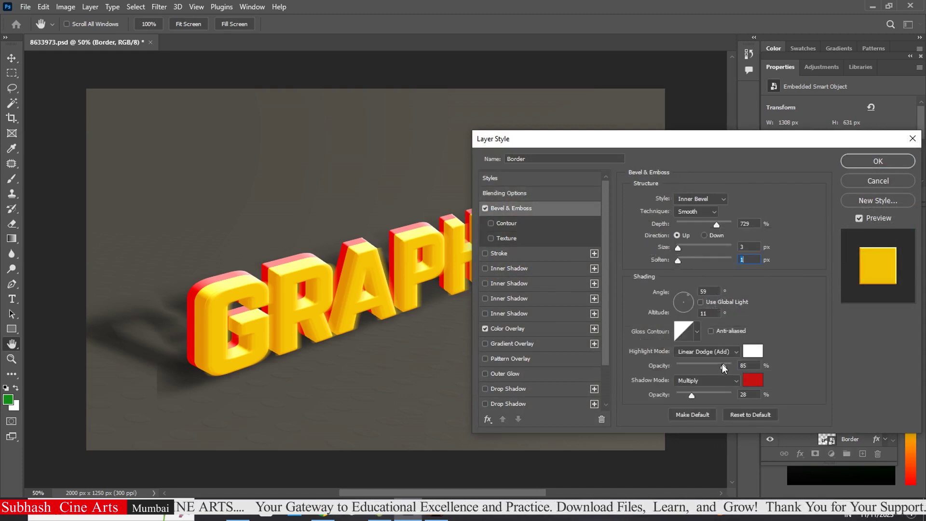
{"action": "left_click", "coordinate": [871, 162]}
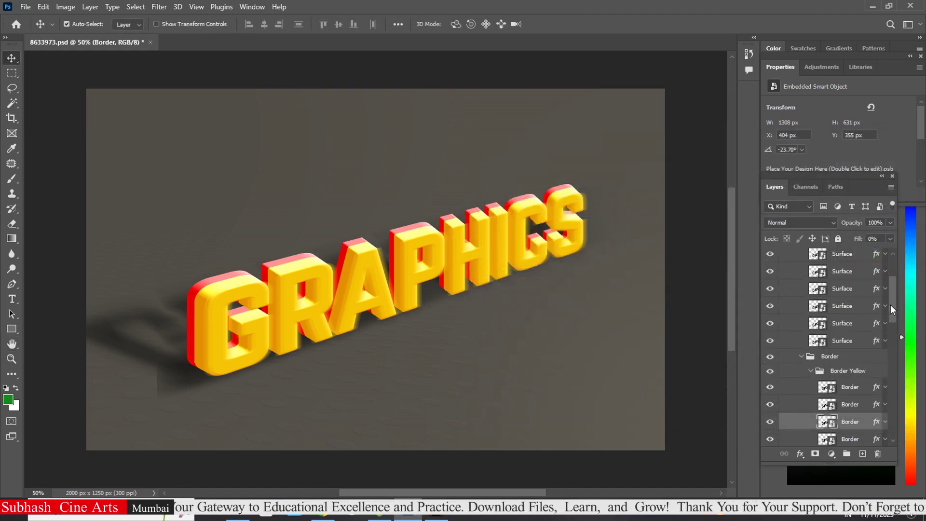
{"action": "left_click_drag", "start_coordinate": [889, 304], "coordinate": [894, 338]}
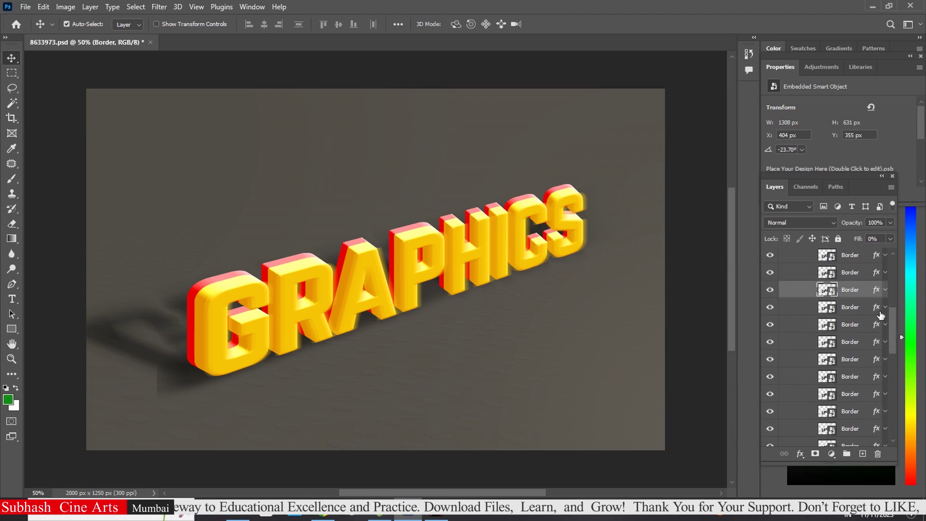
Apply the next Border layer's Bevel & Emboss with Soften at 0 px.
{"action": "left_click", "coordinate": [877, 308]}
{"action": "double_click", "coordinate": [877, 309]}
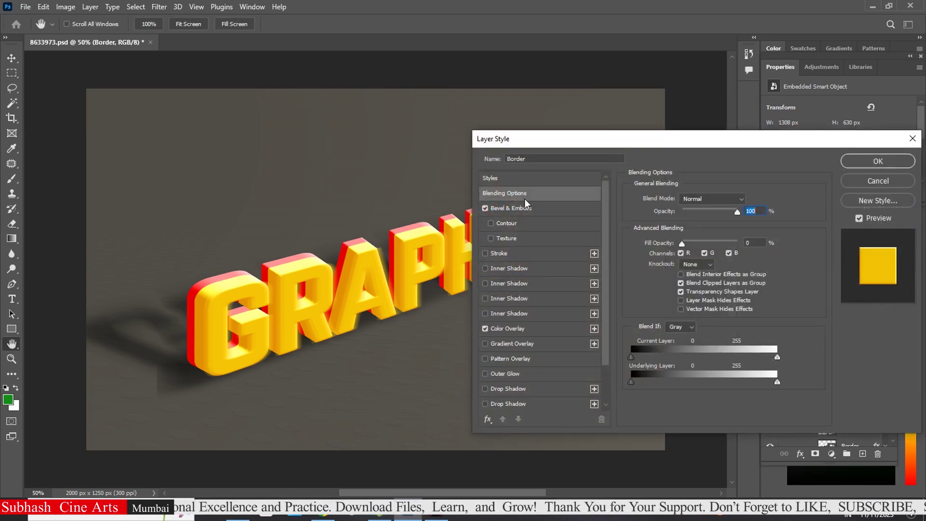
{"action": "left_click", "coordinate": [524, 207]}
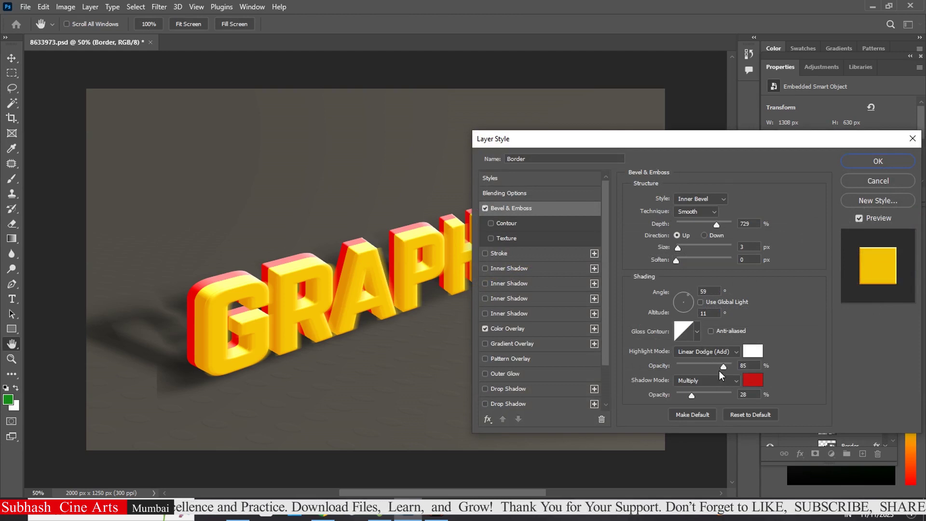
{"action": "left_click", "coordinate": [677, 260]}
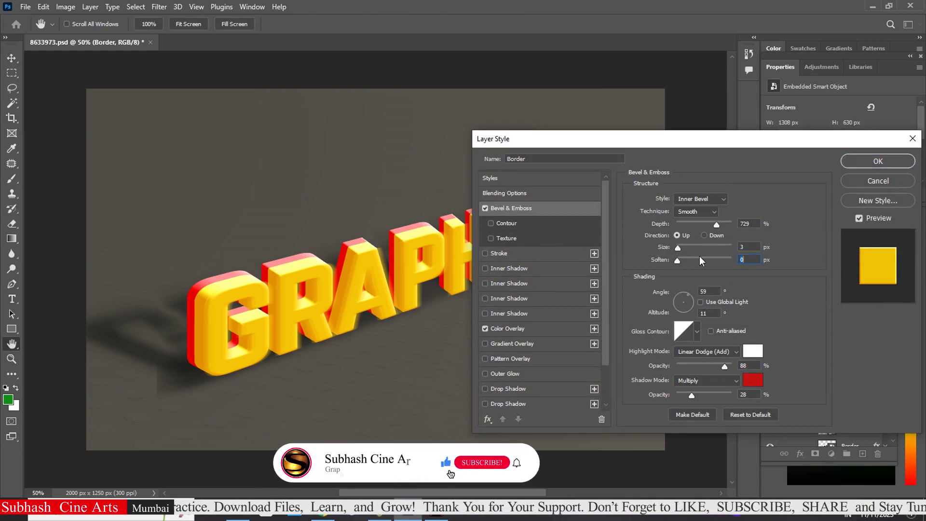
{"action": "left_click", "coordinate": [858, 163]}
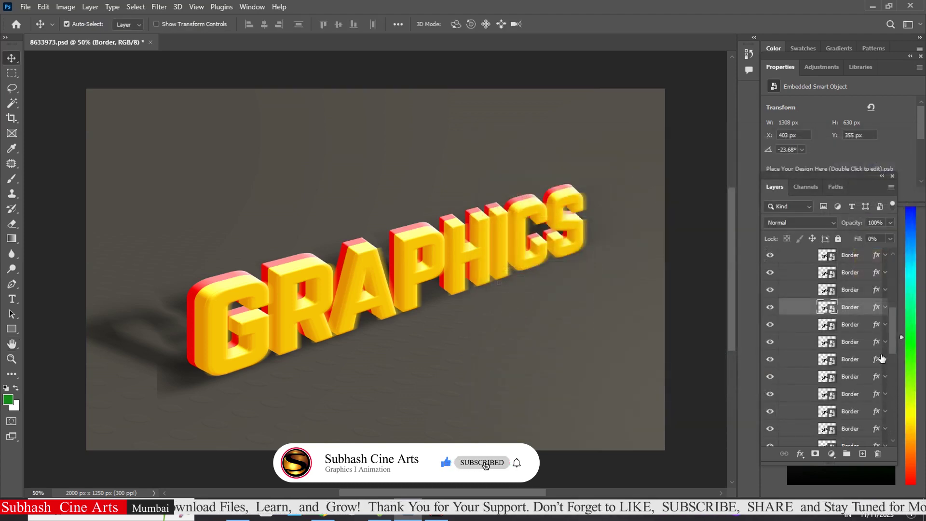
Apply the following Border layer's bevel at 3 px size, 0 px soften, 85% highlight.
{"action": "left_click", "coordinate": [875, 328]}
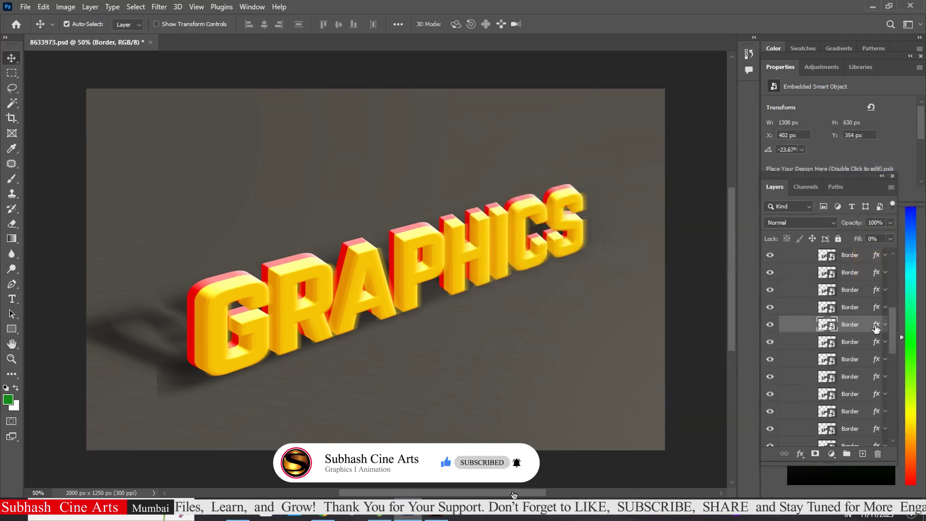
{"action": "double_click", "coordinate": [876, 327]}
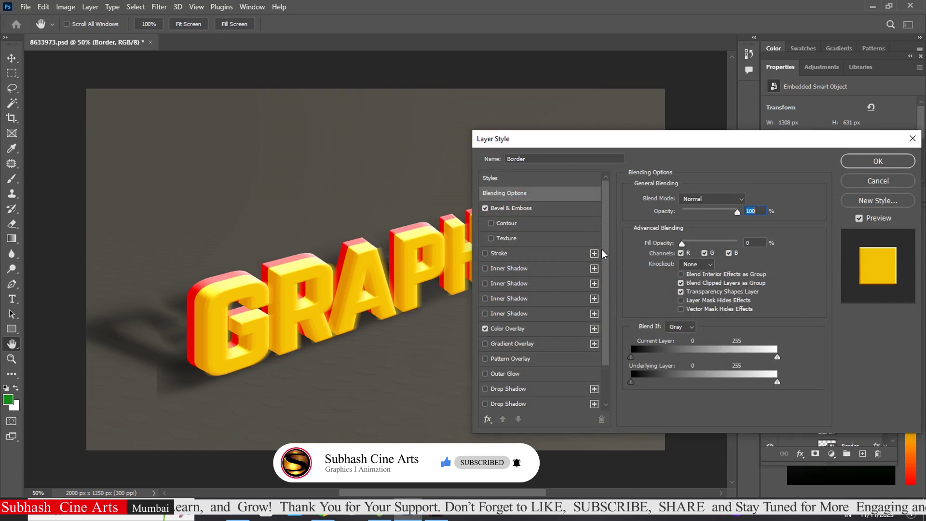
{"action": "left_click", "coordinate": [534, 206]}
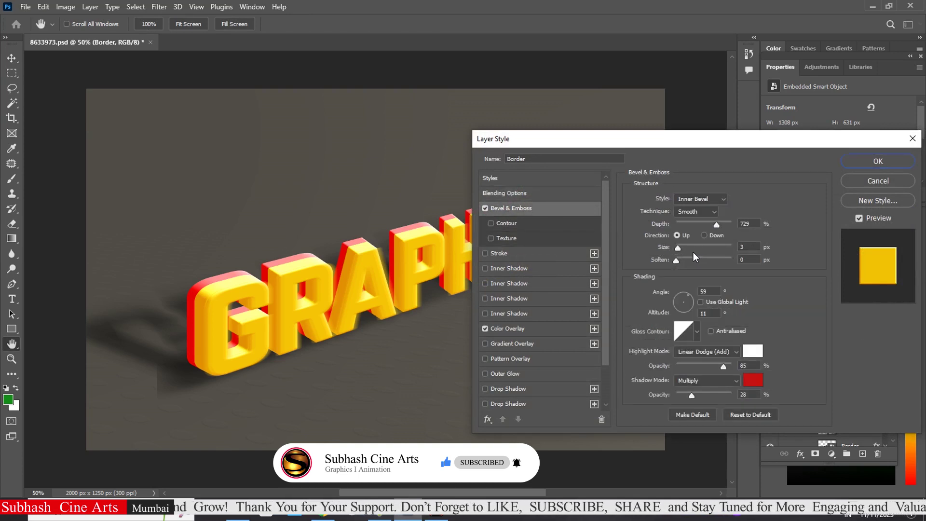
{"action": "left_click", "coordinate": [675, 261]}
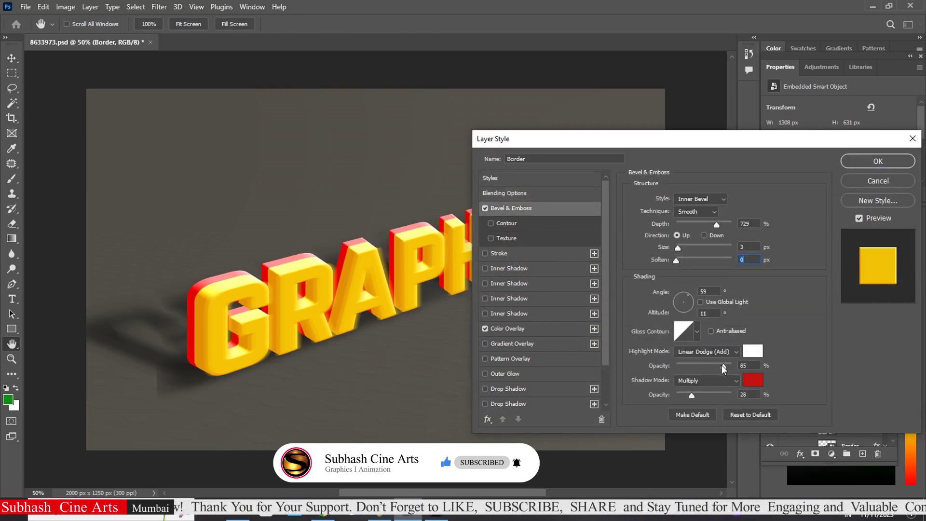
{"action": "left_click", "coordinate": [877, 161]}
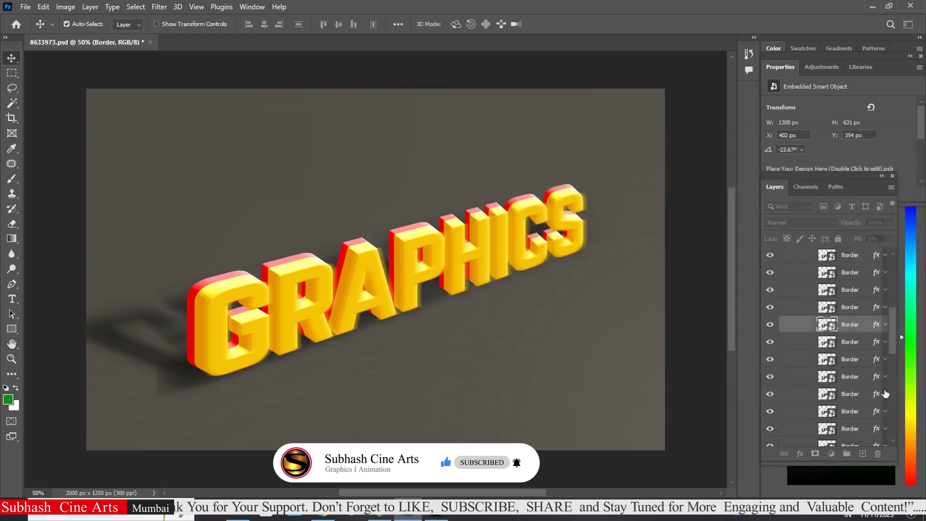
{"action": "left_click_drag", "start_coordinate": [894, 328], "coordinate": [897, 412]}
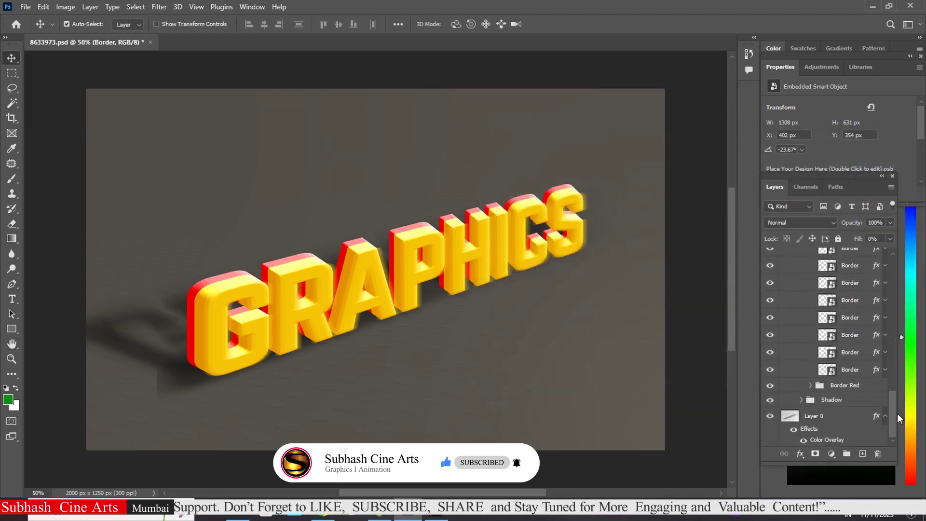
On the first Border layer, set bevel soften to 2 and highlight opacity to 88%, keeping the red overlay.
{"action": "left_click", "coordinate": [810, 385]}
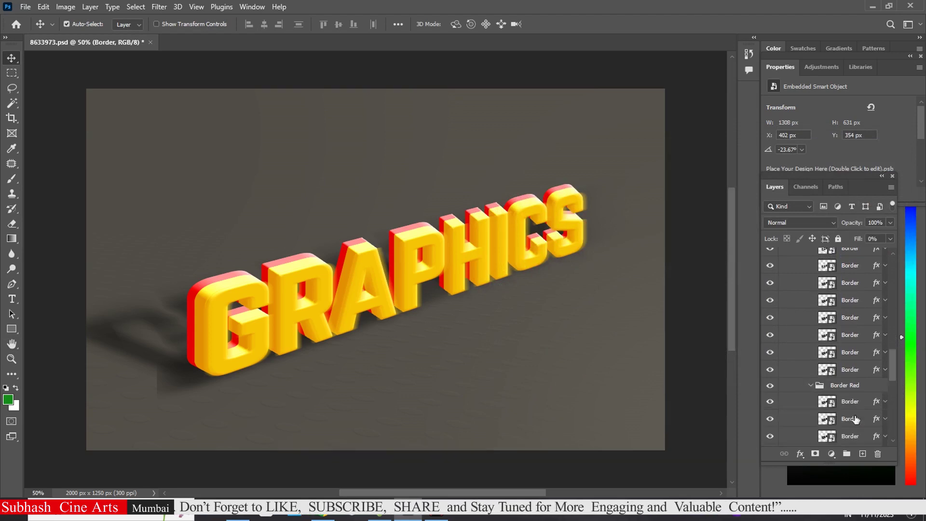
{"action": "left_click", "coordinate": [875, 407]}
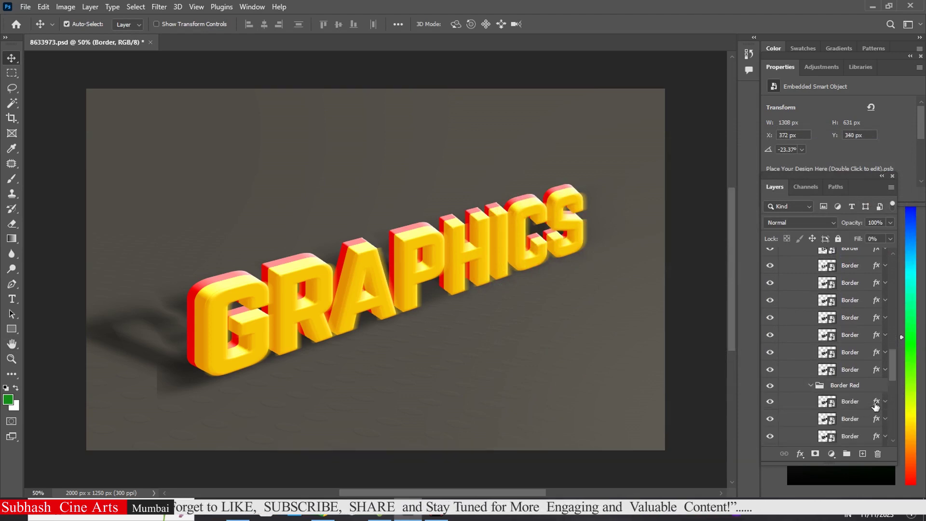
{"action": "double_click", "coordinate": [875, 406]}
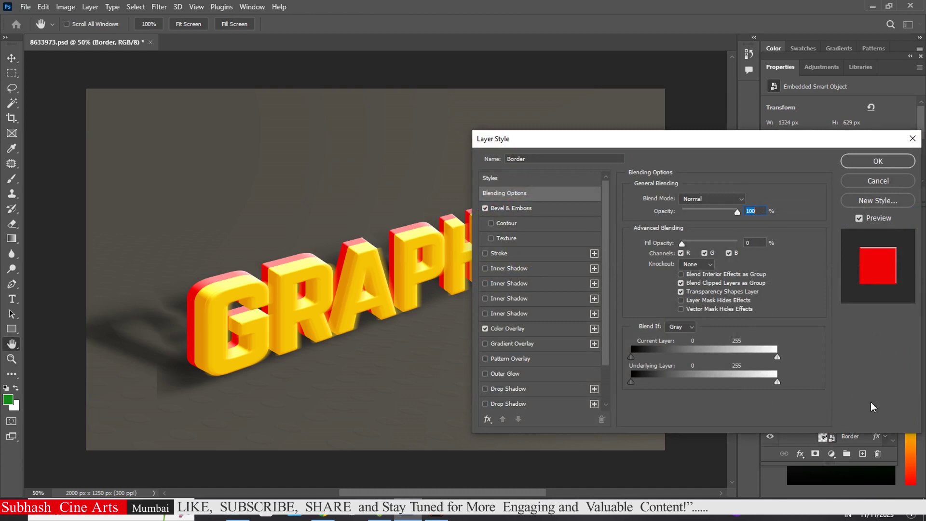
{"action": "left_click", "coordinate": [540, 208]}
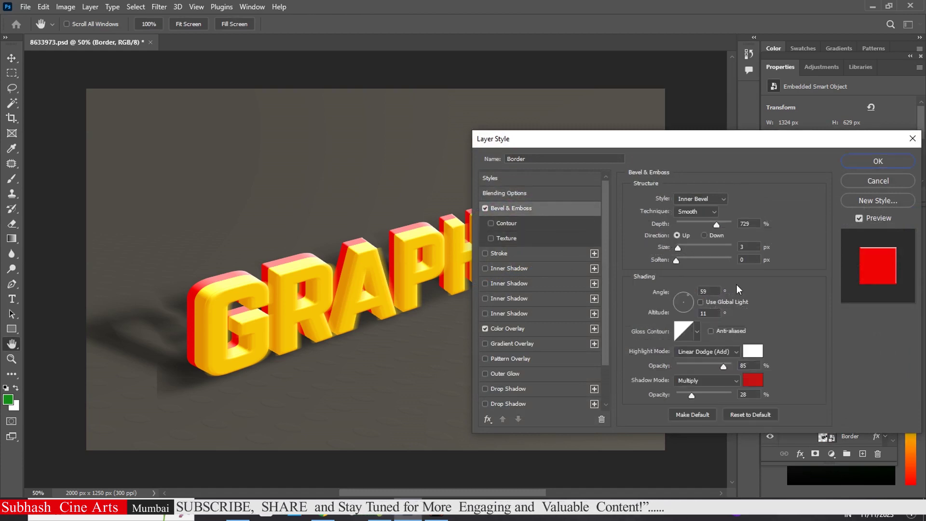
{"action": "left_click", "coordinate": [684, 264]}
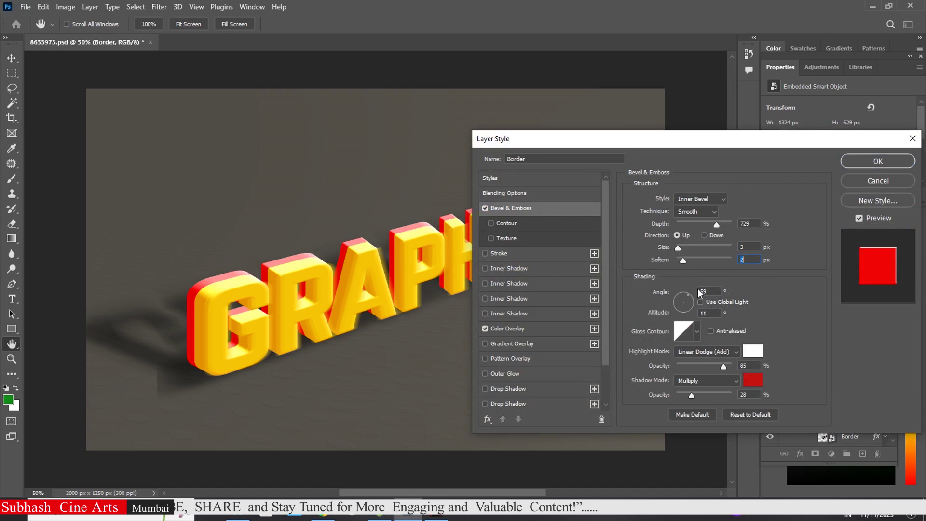
{"action": "left_click", "coordinate": [725, 365]}
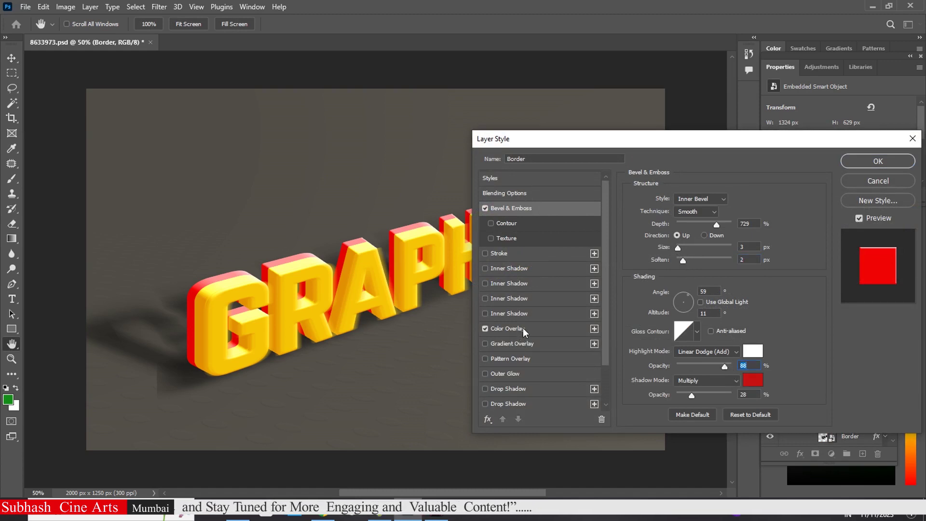
{"action": "left_click", "coordinate": [524, 326]}
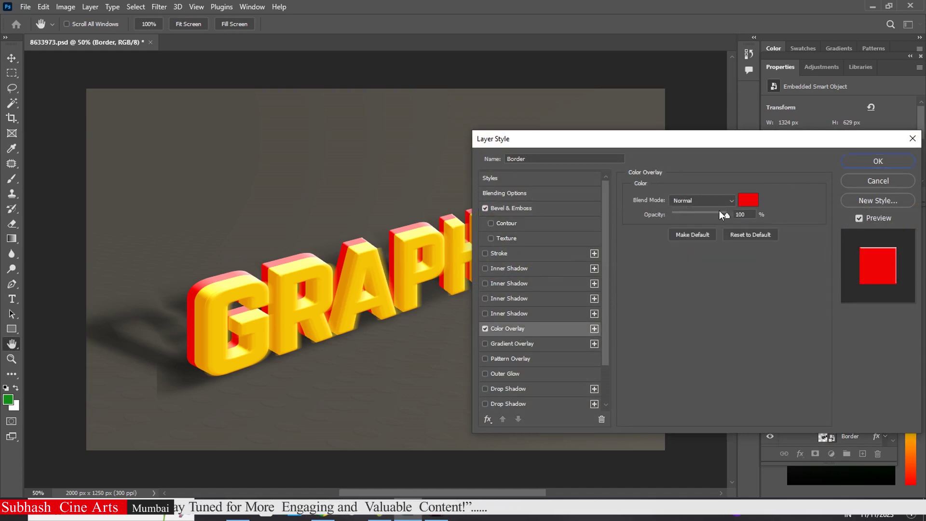
{"action": "left_click", "coordinate": [757, 200]}
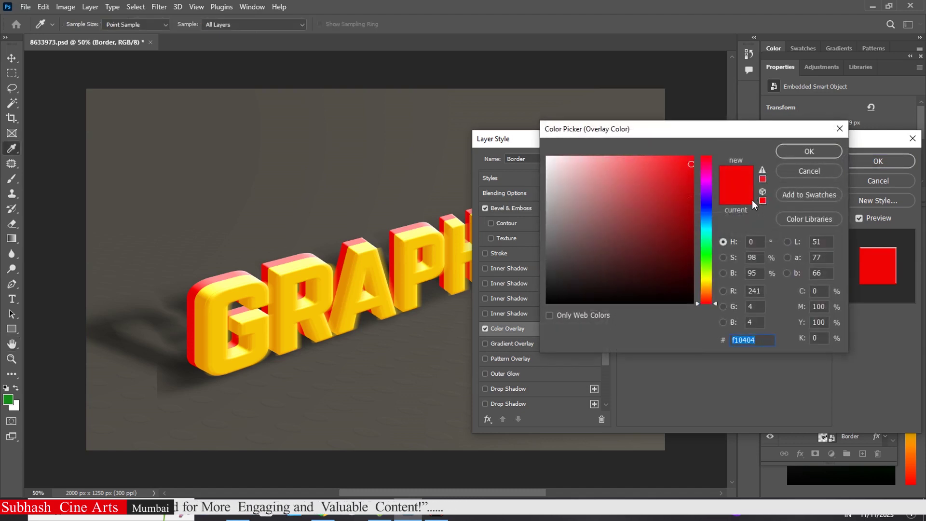
{"action": "left_click", "coordinate": [816, 150]}
{"action": "left_click", "coordinate": [858, 160]}
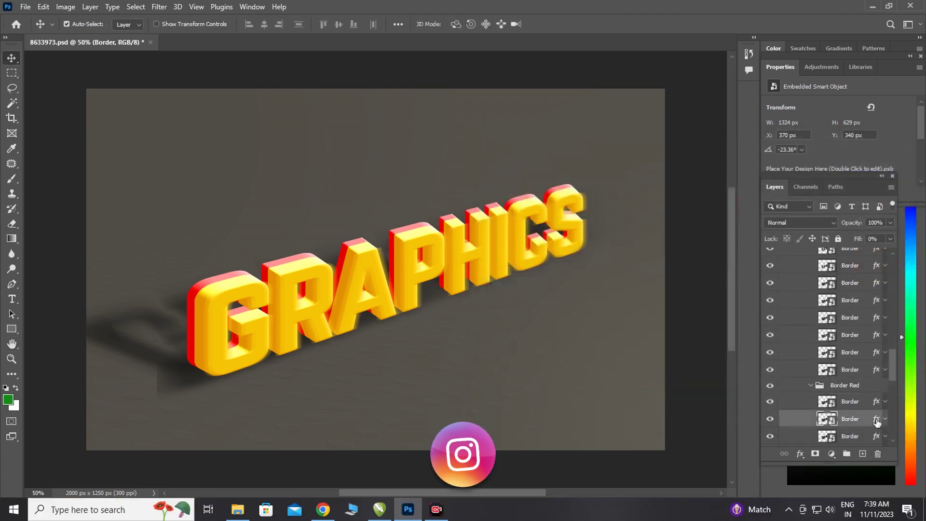
On the next Border layer, set bevel soften to 1 and highlight opacity to 91%.
{"action": "double_click", "coordinate": [872, 418]}
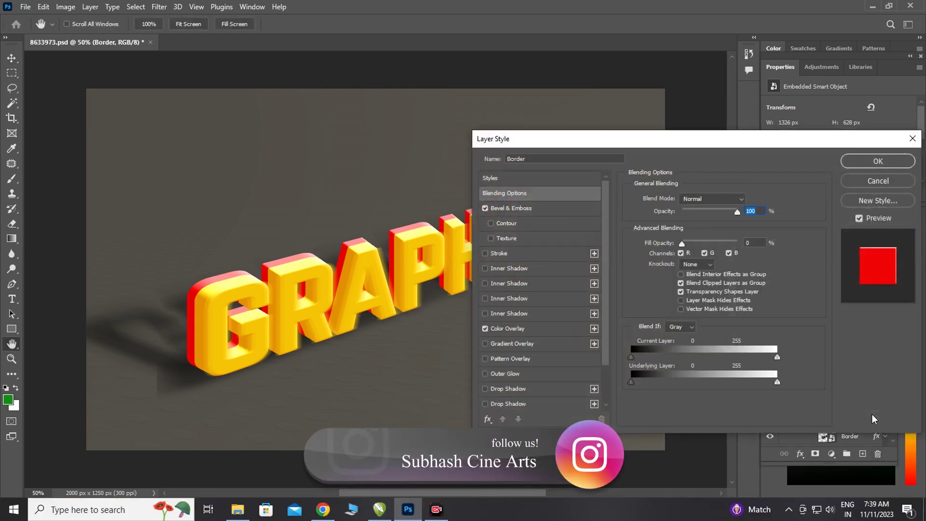
{"action": "left_click", "coordinate": [548, 210]}
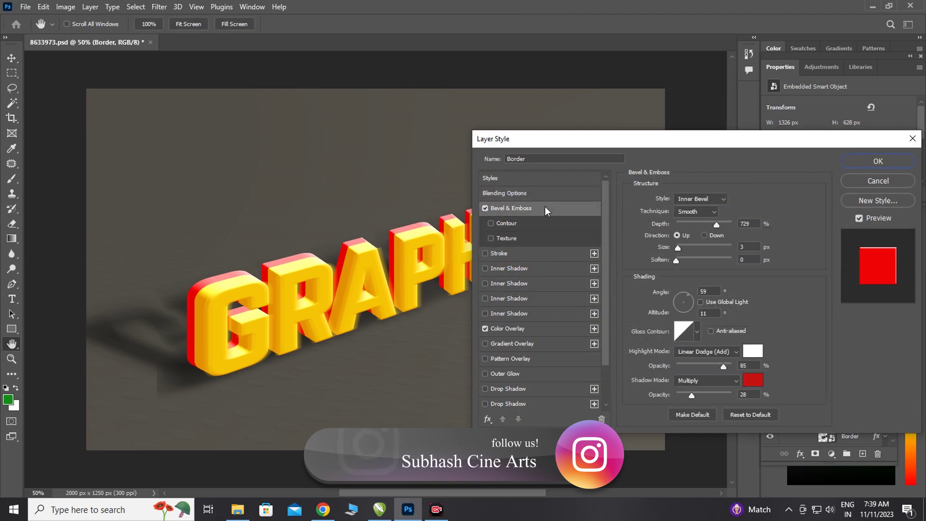
{"action": "left_click", "coordinate": [680, 261]}
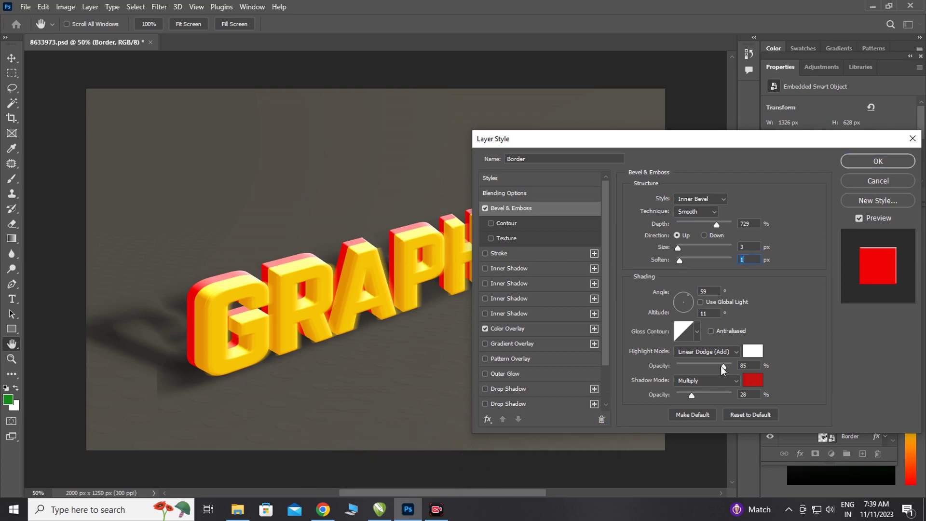
{"action": "left_click", "coordinate": [726, 367]}
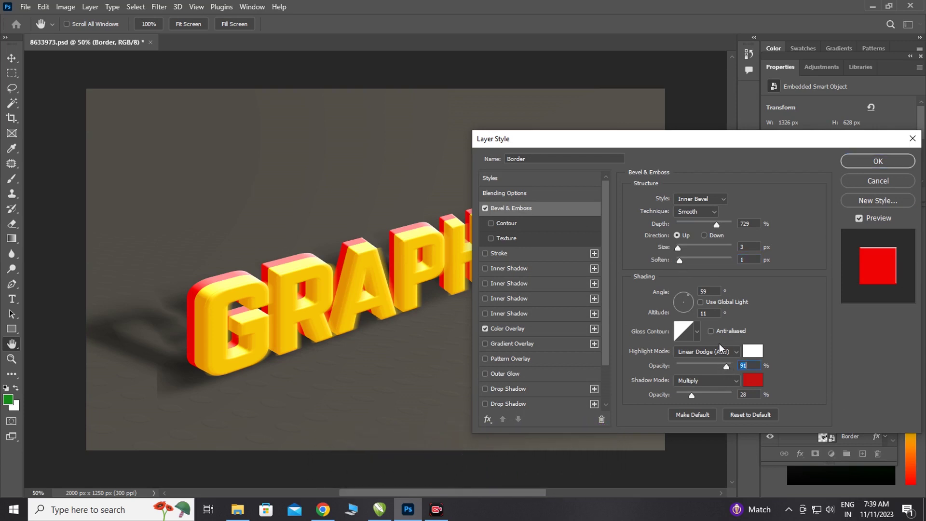
{"action": "left_click", "coordinate": [875, 163]}
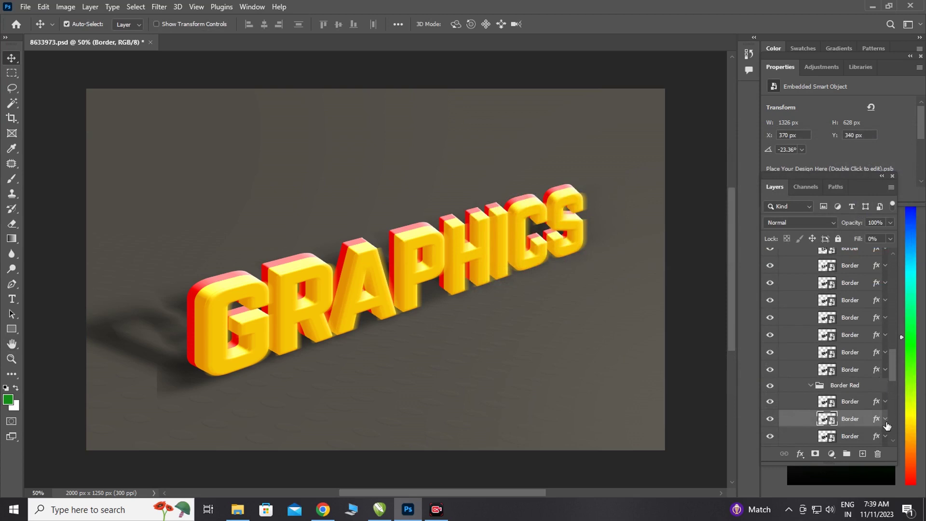
{"action": "left_click_drag", "start_coordinate": [892, 361], "coordinate": [891, 384]}
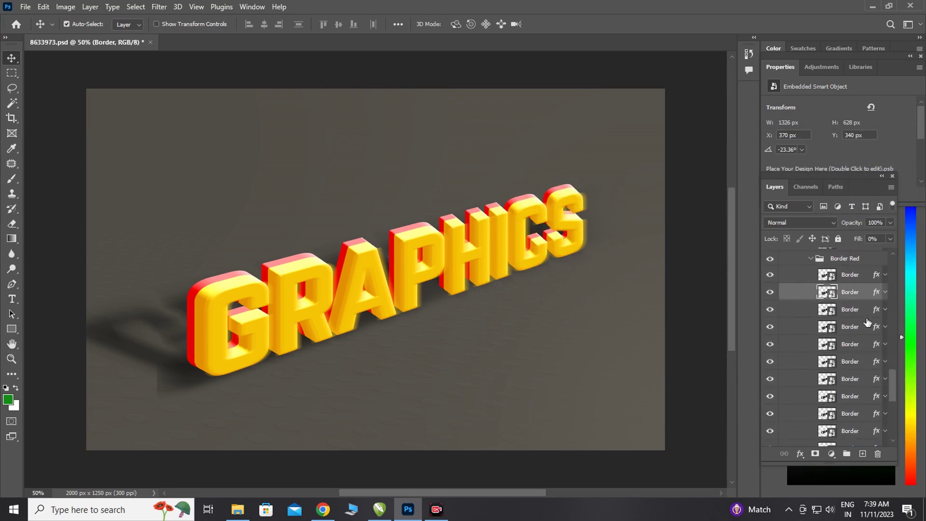
Change another Border layer's Color Overlay to a slightly brighter red, f60505.
{"action": "double_click", "coordinate": [870, 310]}
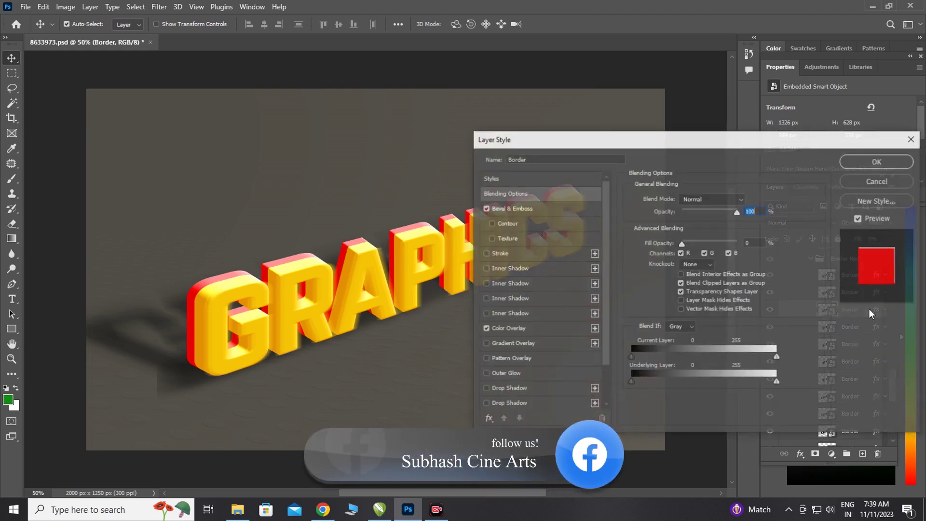
{"action": "left_click", "coordinate": [525, 208]}
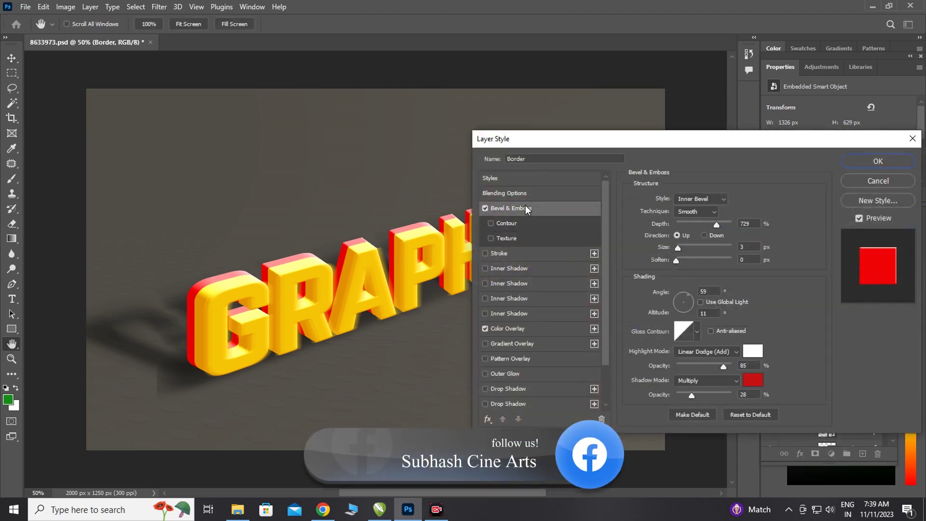
{"action": "left_click", "coordinate": [675, 260]}
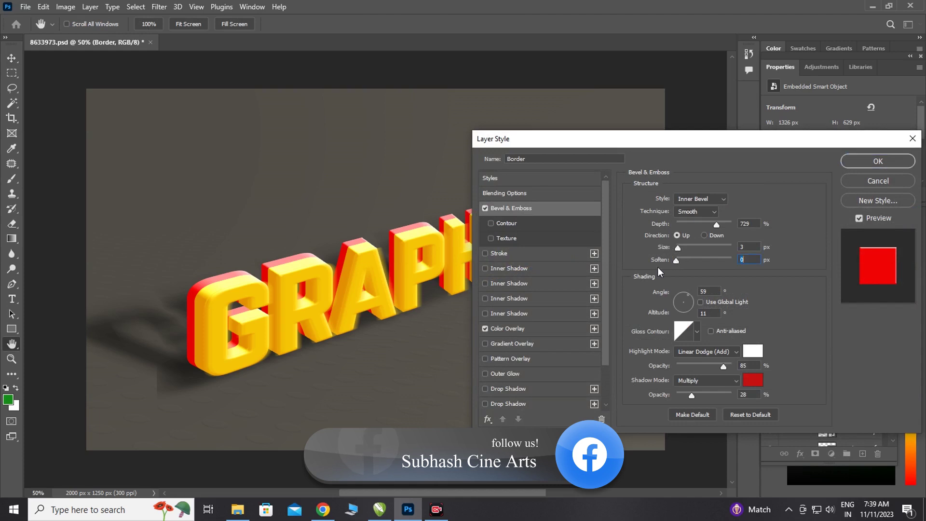
{"action": "left_click", "coordinate": [558, 329]}
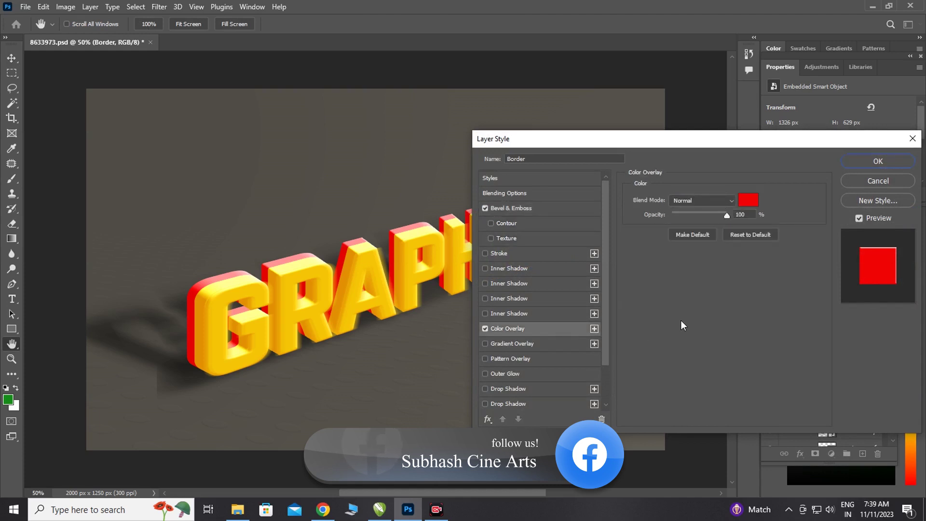
{"action": "left_click", "coordinate": [746, 201]}
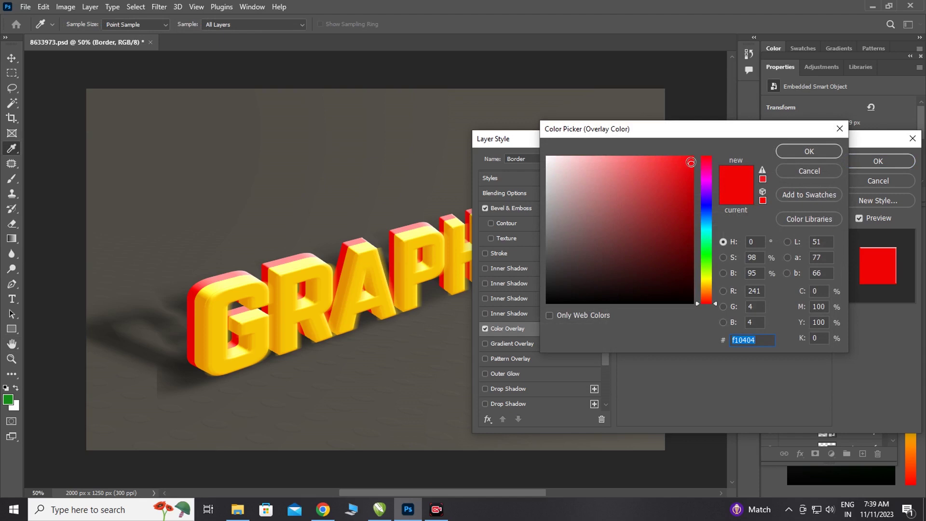
{"action": "left_click", "coordinate": [690, 161]}
{"action": "left_click", "coordinate": [809, 151]}
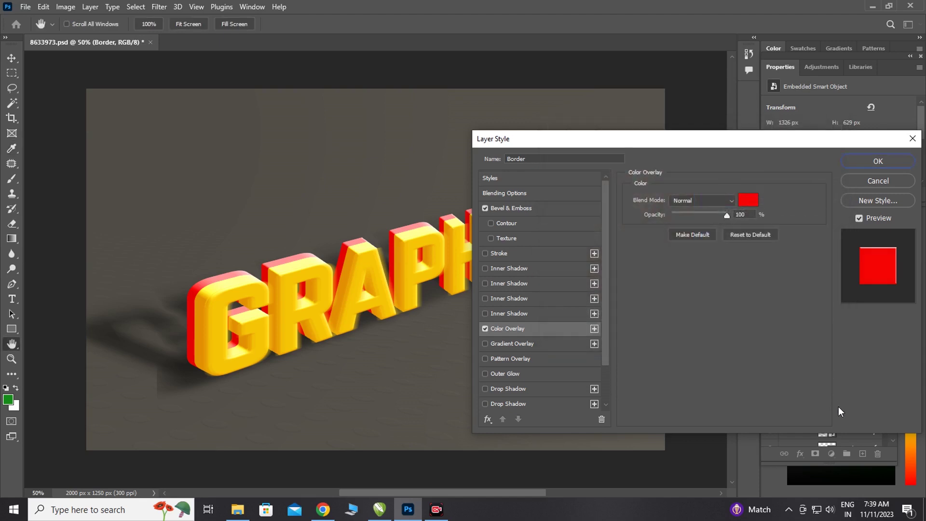
{"action": "left_click", "coordinate": [896, 159]}
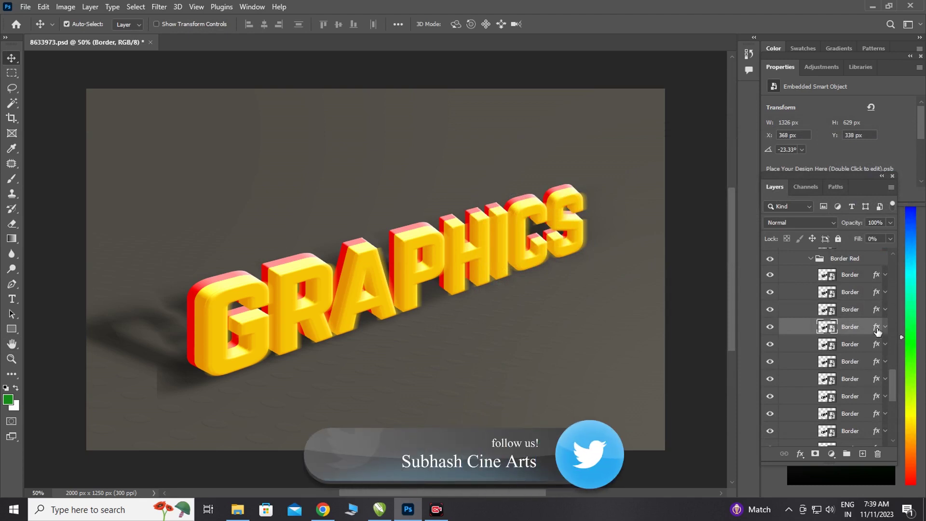
Give a fourth Border layer a 1 px bevel soften and 88% highlight opacity.
{"action": "double_click", "coordinate": [876, 328]}
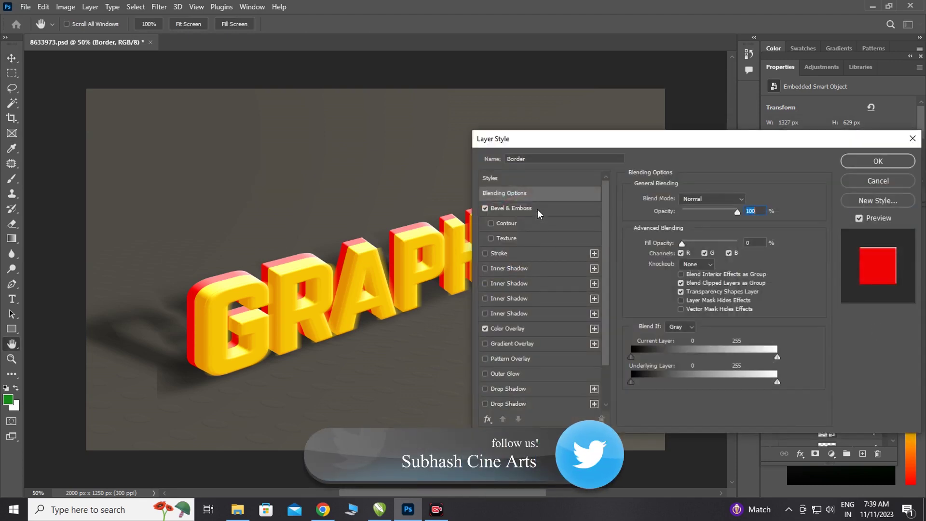
{"action": "left_click", "coordinate": [521, 208]}
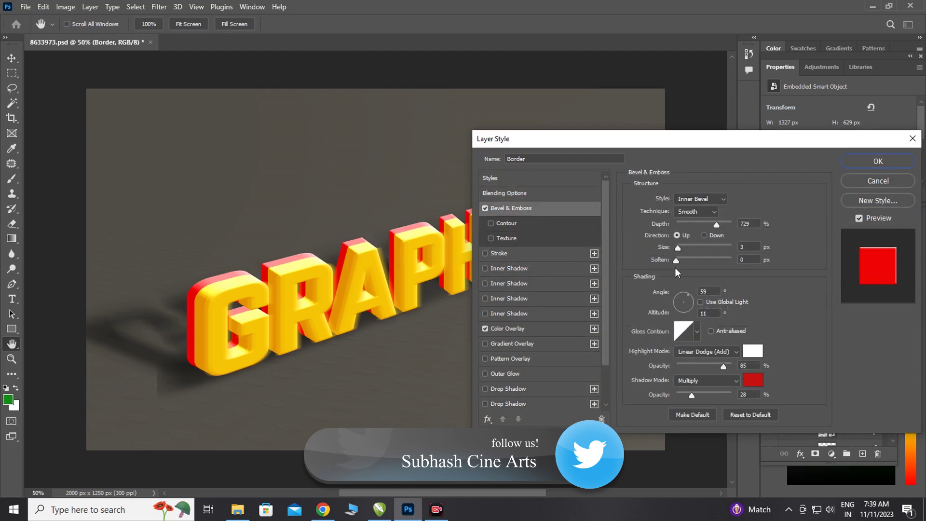
{"action": "left_click_drag", "start_coordinate": [676, 260], "coordinate": [679, 259]}
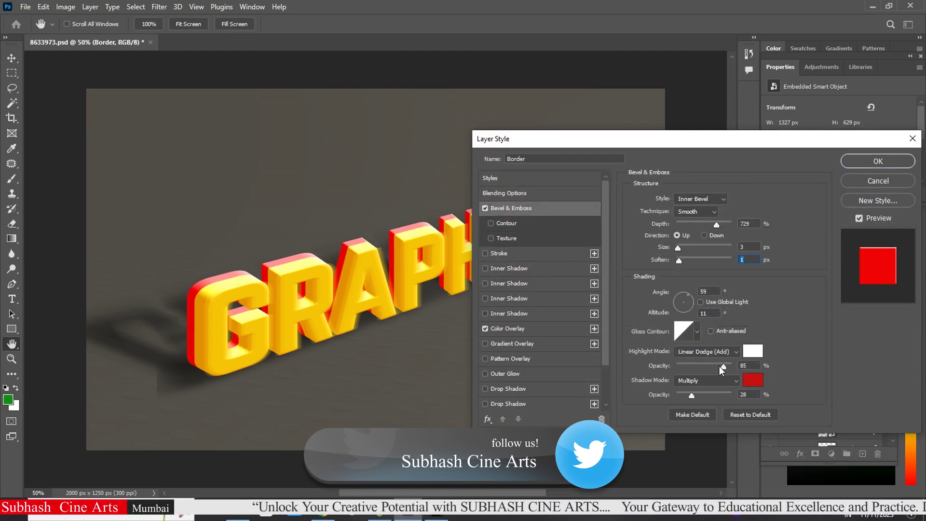
{"action": "left_click_drag", "start_coordinate": [719, 366], "coordinate": [723, 367]}
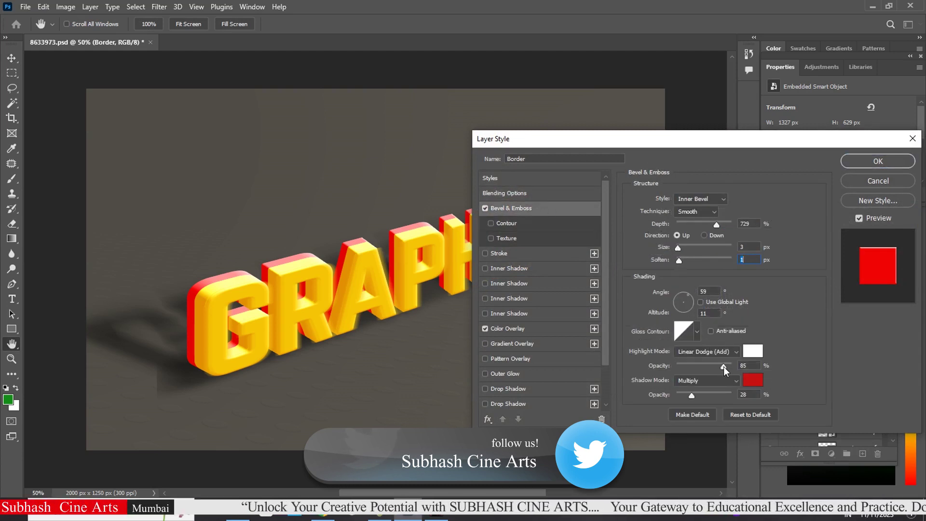
{"action": "left_click", "coordinate": [872, 164]}
{"action": "left_click_drag", "start_coordinate": [893, 380], "coordinate": [898, 435]}
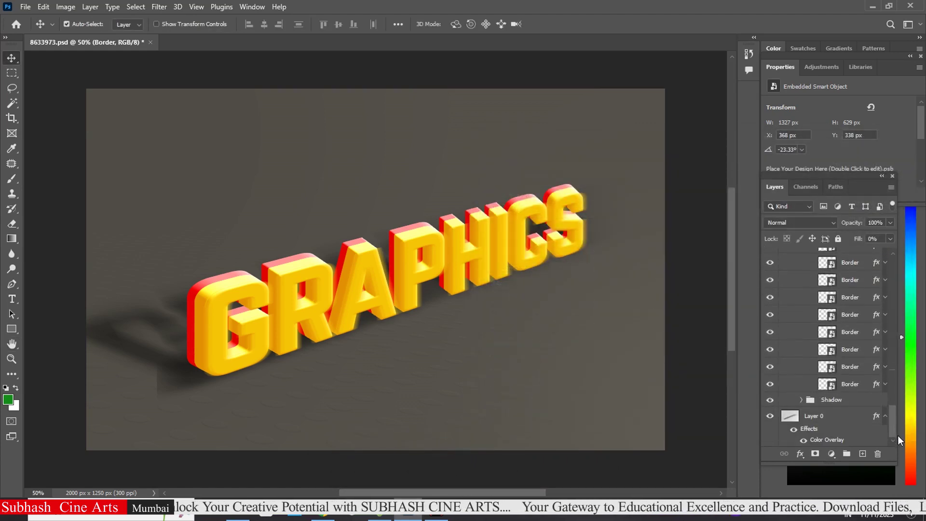
Set the upper Shadow layer's Color Overlay colour to near-black 020202.
{"action": "left_click", "coordinate": [802, 400]}
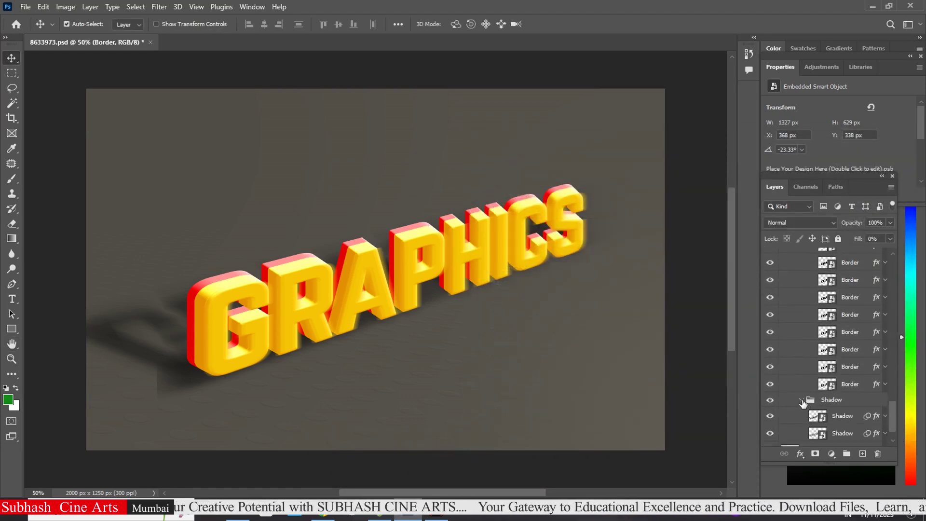
{"action": "double_click", "coordinate": [876, 418]}
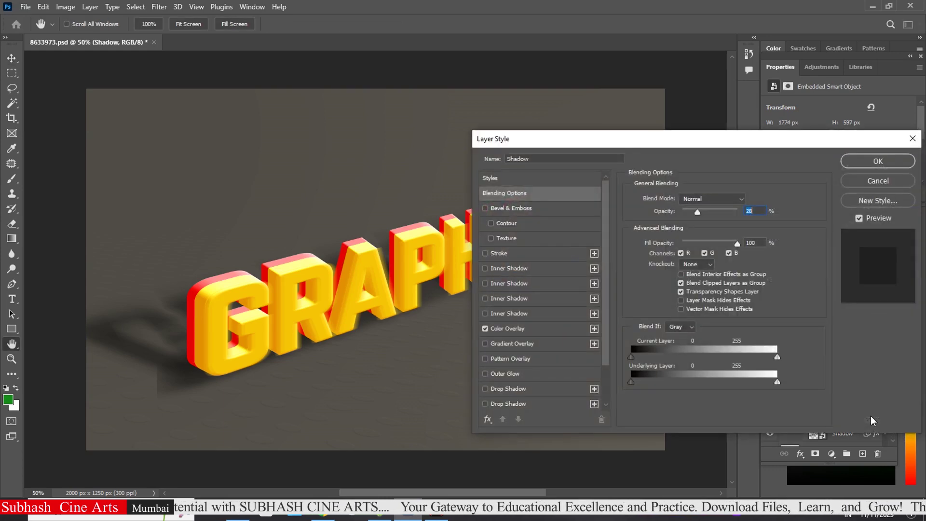
{"action": "left_click", "coordinate": [543, 328]}
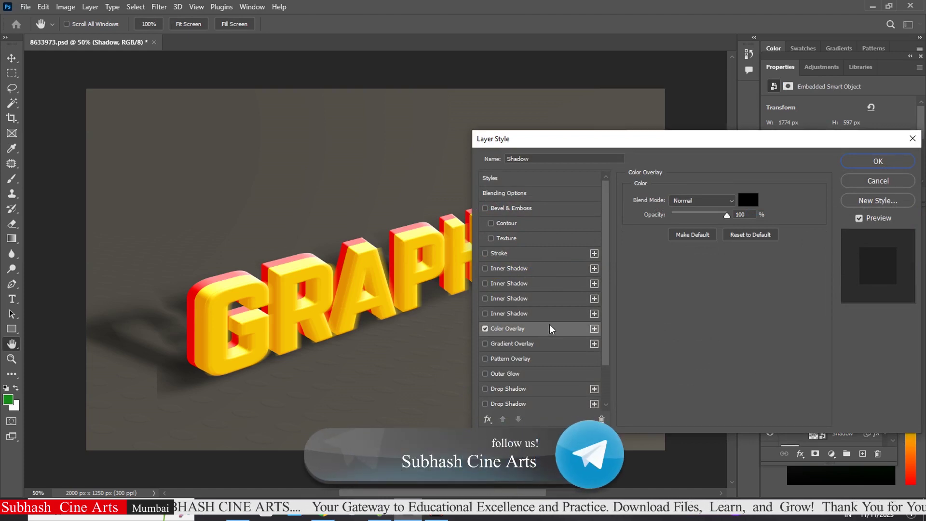
{"action": "left_click_drag", "start_coordinate": [606, 312], "coordinate": [612, 357]}
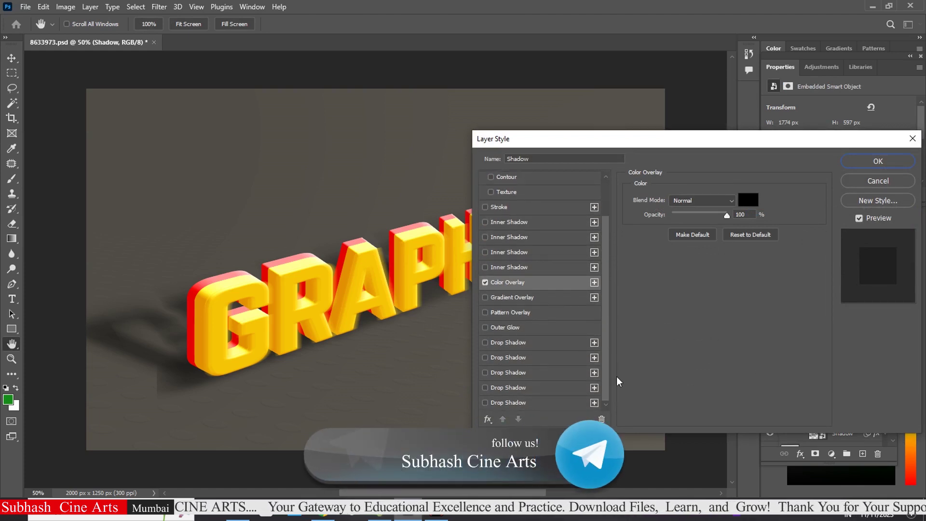
{"action": "left_click", "coordinate": [728, 217]}
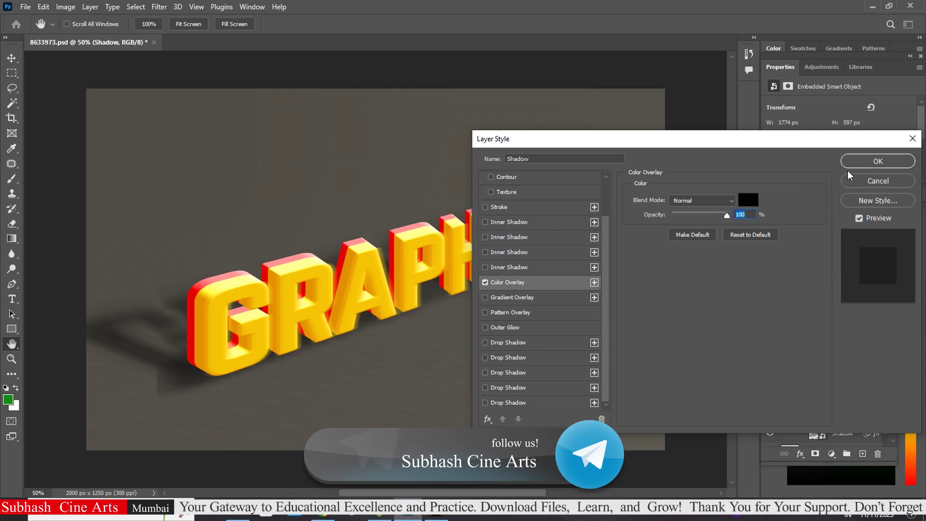
{"action": "left_click", "coordinate": [748, 201]}
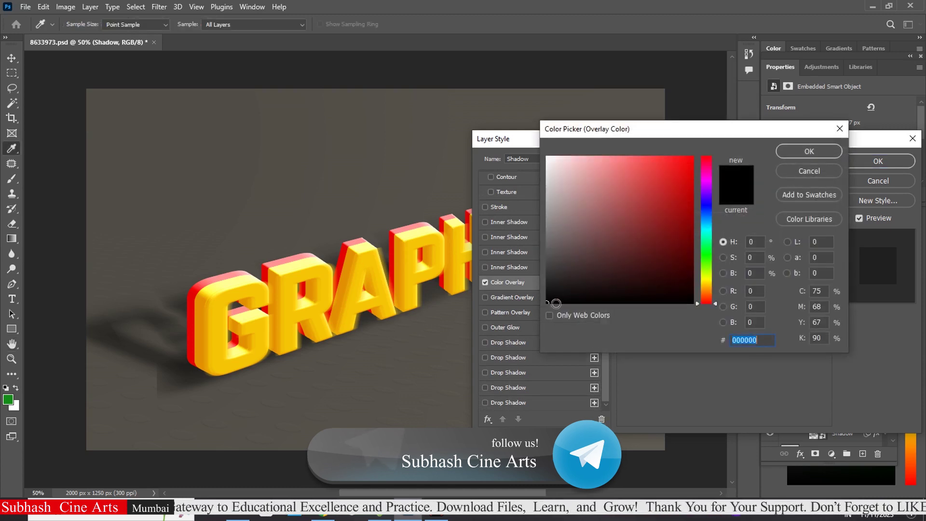
{"action": "left_click", "coordinate": [548, 302]}
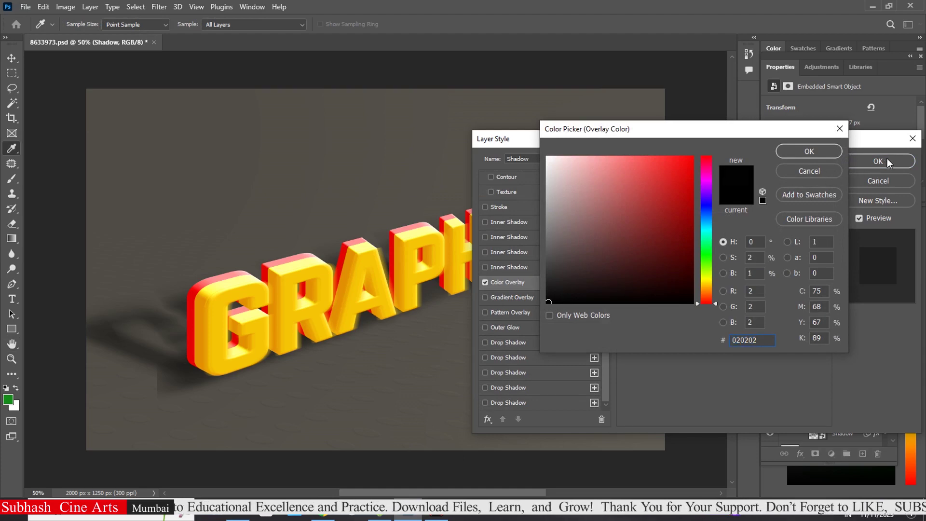
{"action": "left_click", "coordinate": [826, 154]}
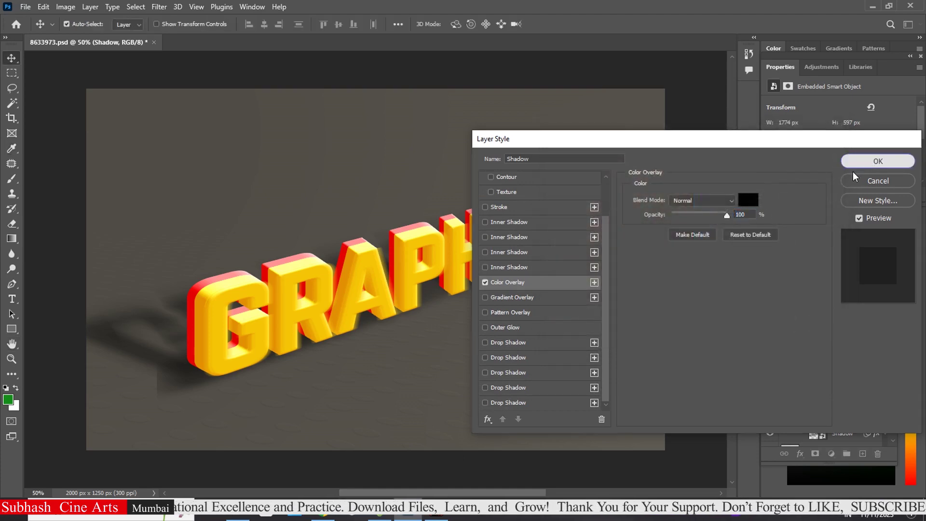
{"action": "scroll", "coordinate": [891, 409], "scroll_direction": "down", "scroll_amount": 2}
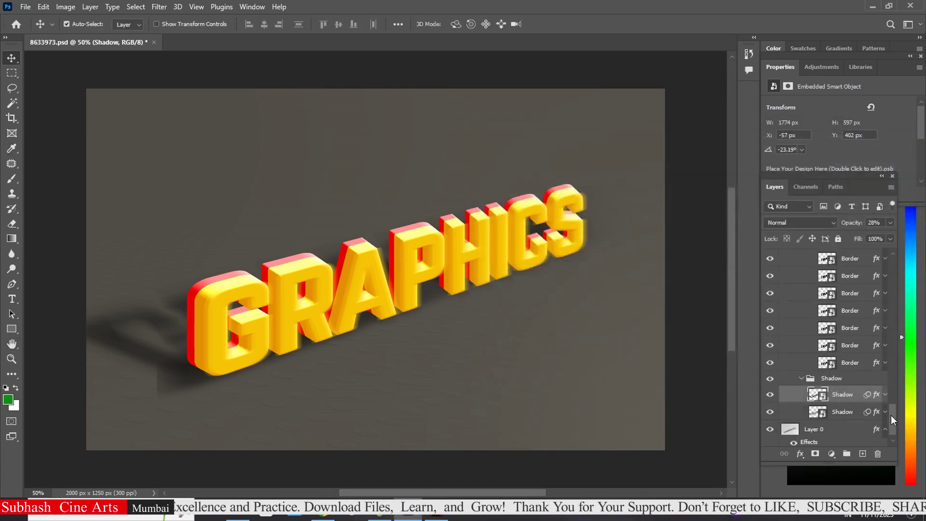
Enable the third, fourth and fifth Drop Shadow effects on the lower Shadow layer.
{"action": "left_click", "coordinate": [878, 400]}
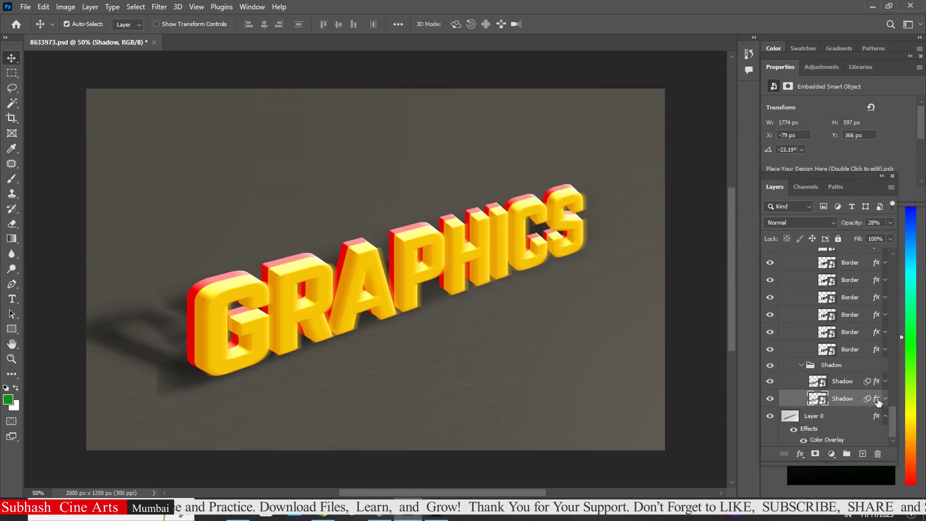
{"action": "double_click", "coordinate": [879, 402]}
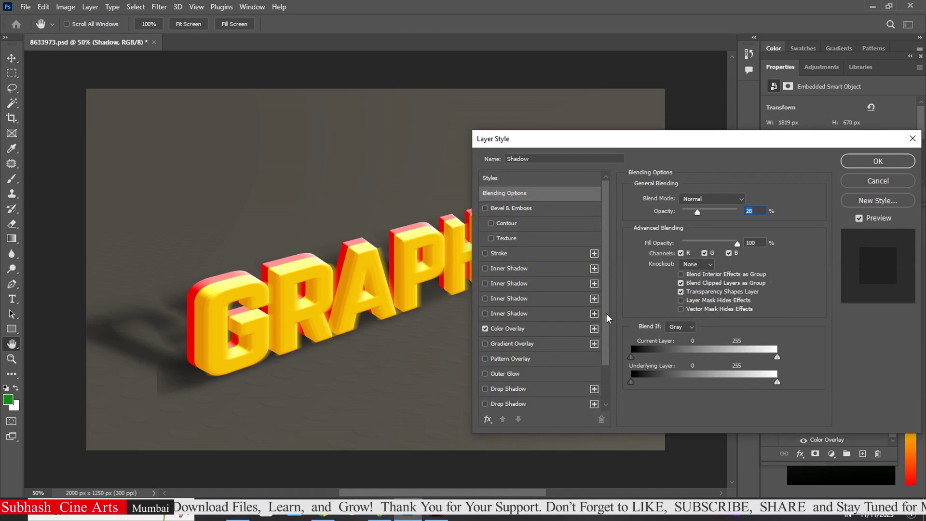
{"action": "left_click_drag", "start_coordinate": [603, 318], "coordinate": [604, 367]}
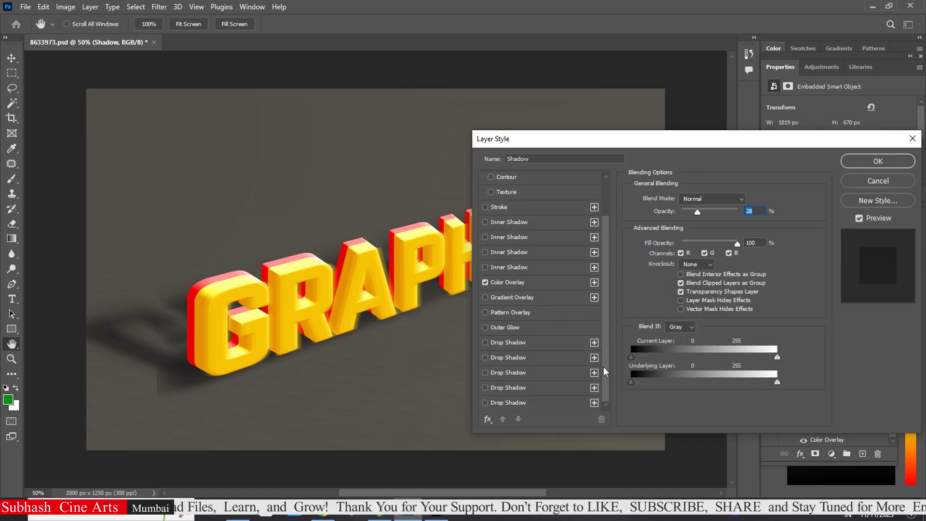
{"action": "left_click", "coordinate": [485, 373]}
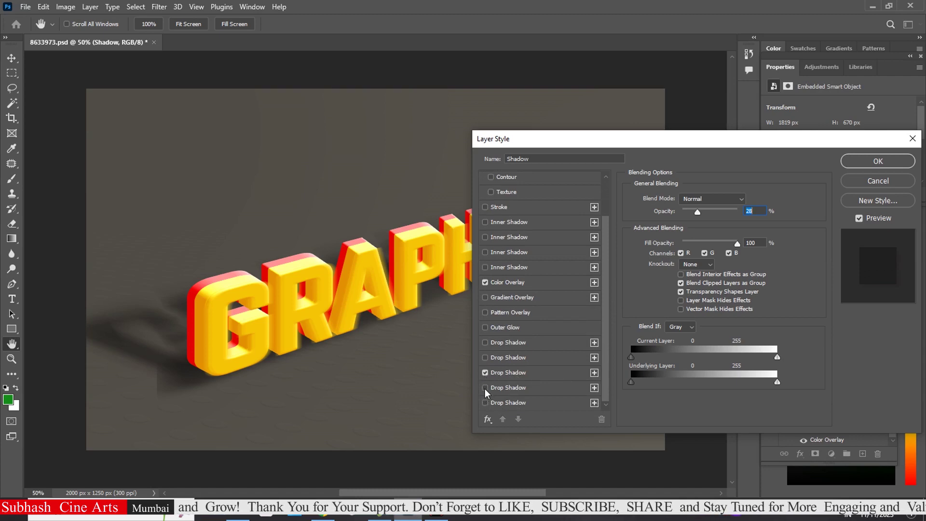
{"action": "left_click", "coordinate": [485, 389]}
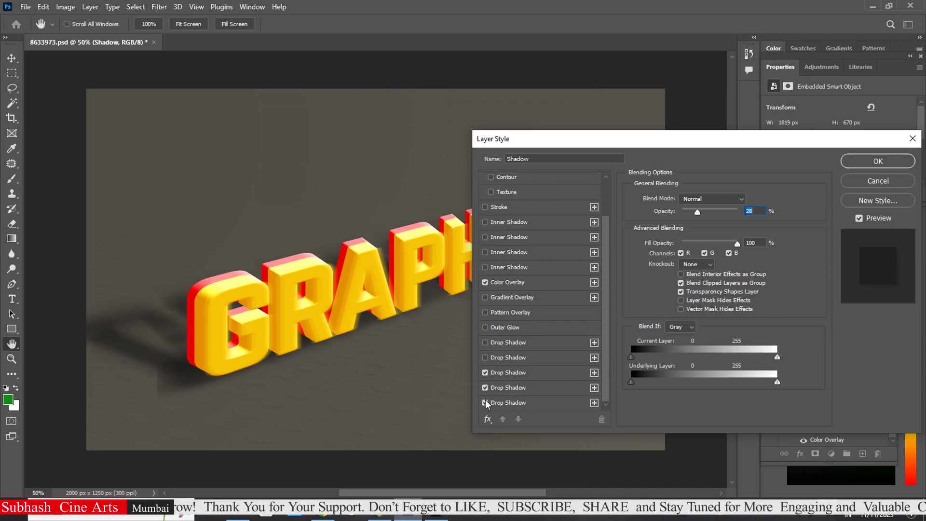
{"action": "left_click", "coordinate": [485, 402]}
{"action": "left_click", "coordinate": [893, 161]}
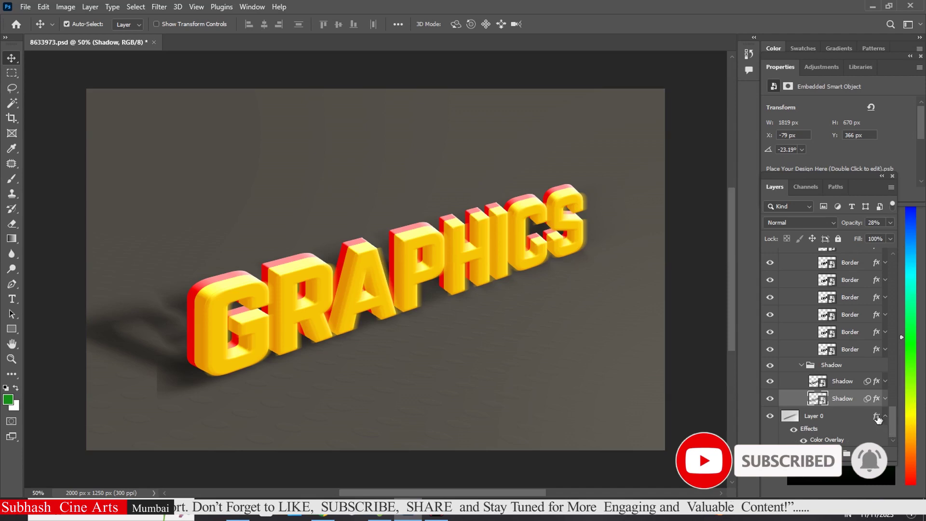
Change Layer 0's Color Overlay colour to dark teal-blue 083747 and apply it.
{"action": "double_click", "coordinate": [876, 416]}
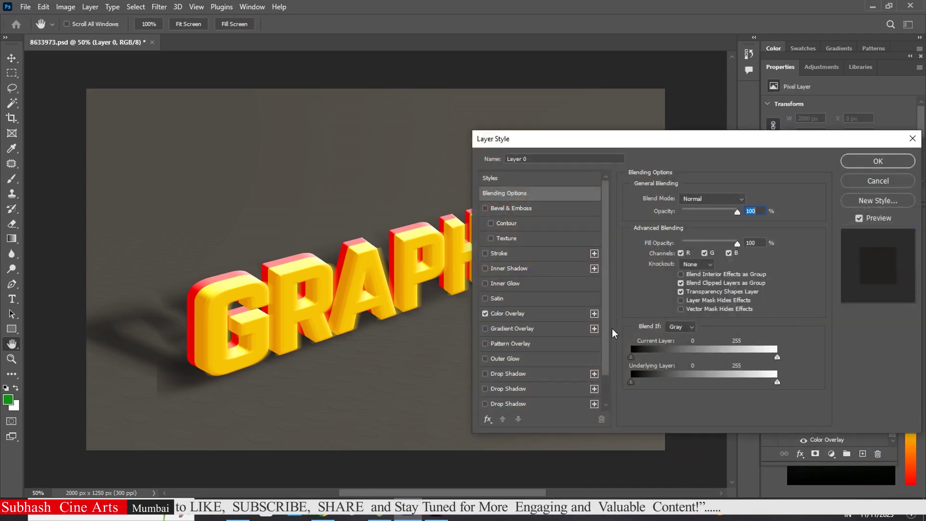
{"action": "left_click_drag", "start_coordinate": [604, 320], "coordinate": [609, 365]}
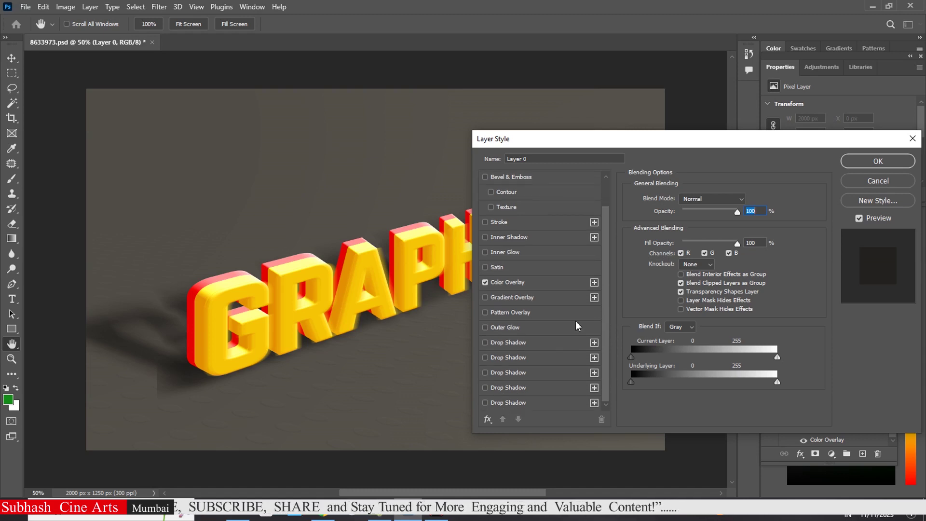
{"action": "left_click", "coordinate": [535, 282]}
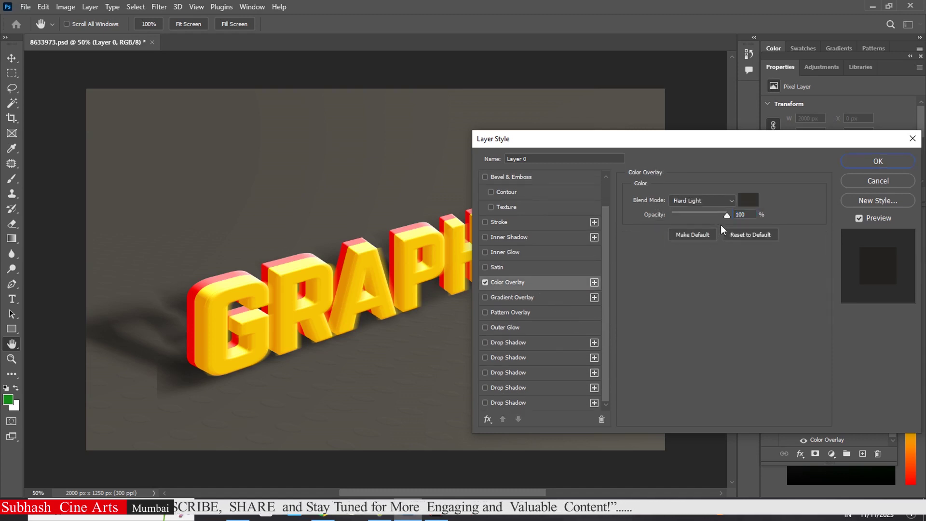
{"action": "left_click", "coordinate": [747, 199]}
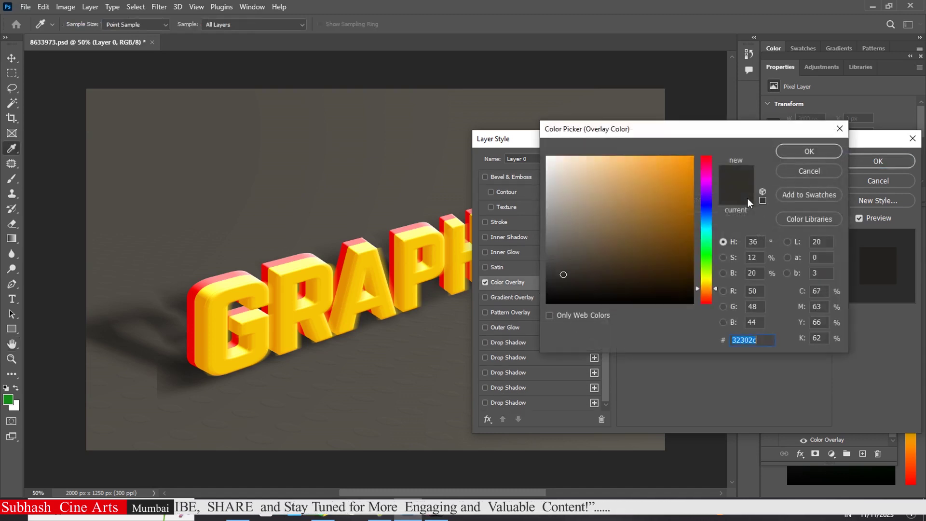
{"action": "left_click", "coordinate": [594, 265]}
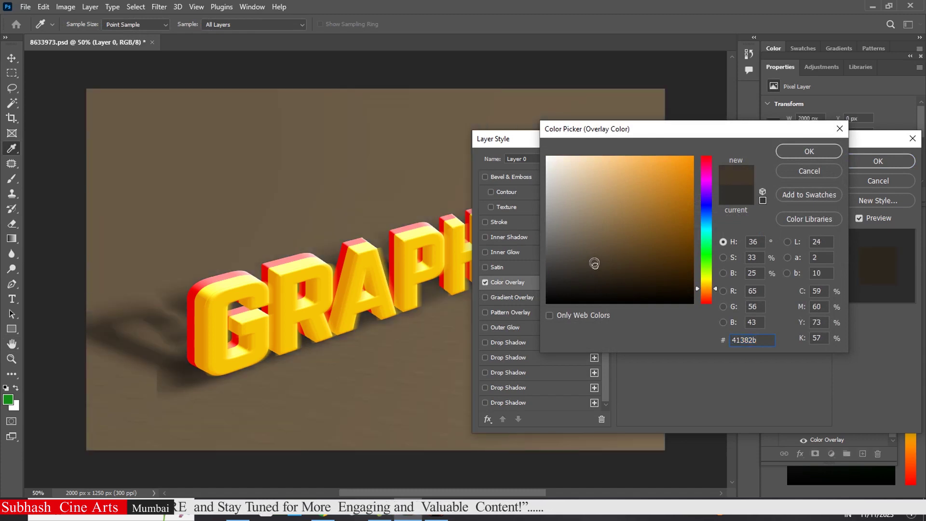
{"action": "left_click_drag", "start_coordinate": [594, 263], "coordinate": [638, 245]}
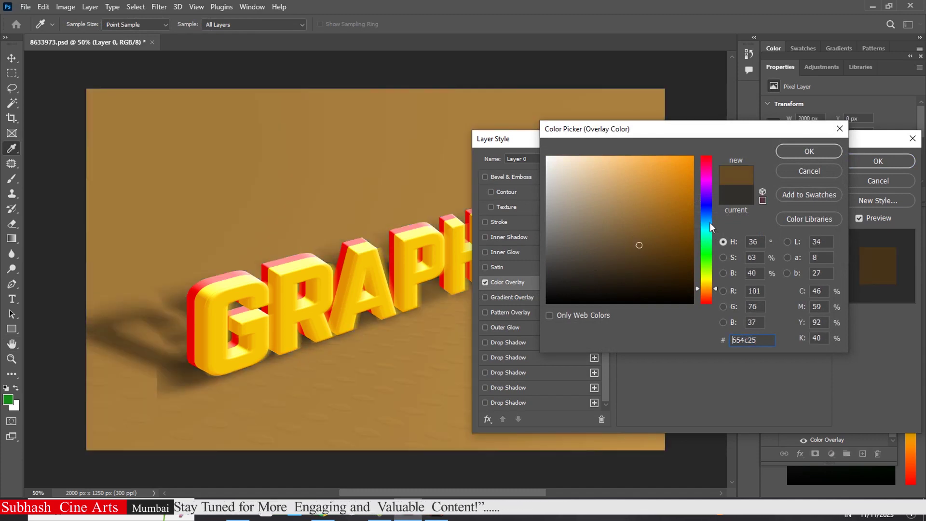
{"action": "left_click", "coordinate": [705, 218]}
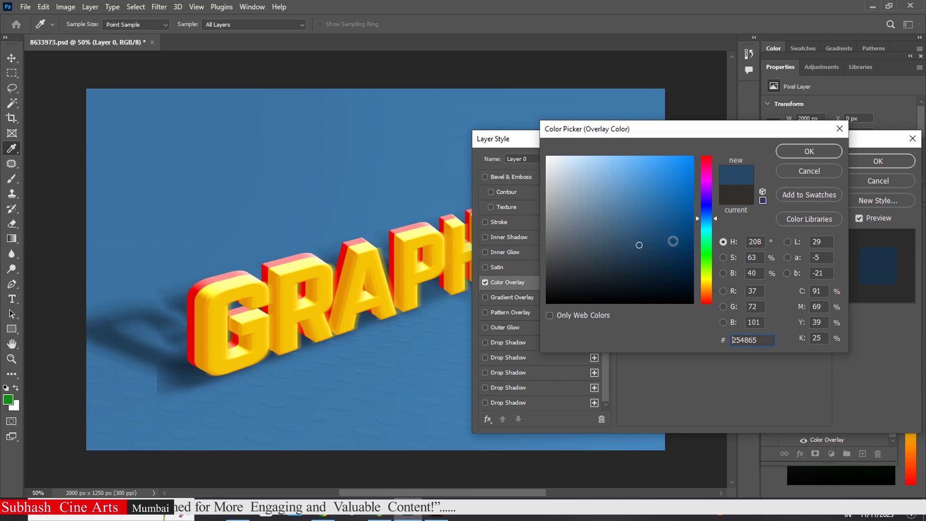
{"action": "left_click", "coordinate": [705, 224]}
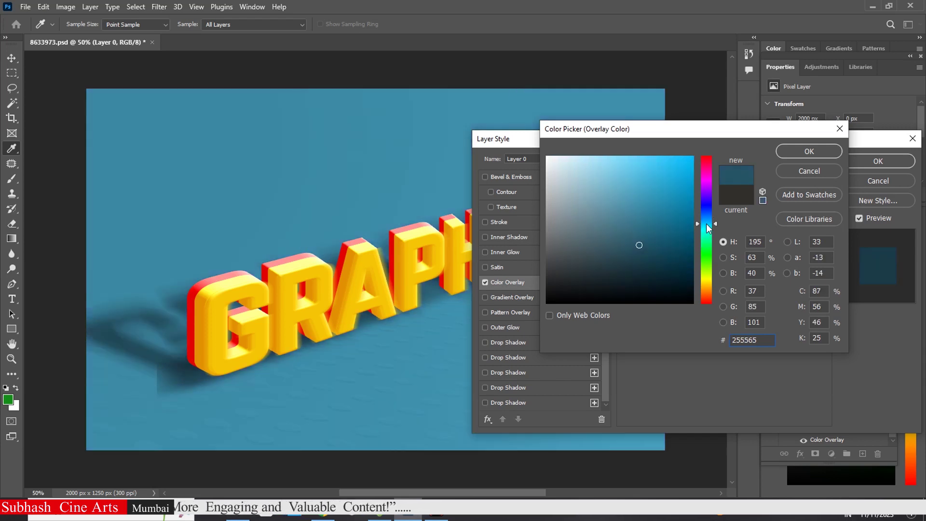
{"action": "left_click", "coordinate": [668, 233]}
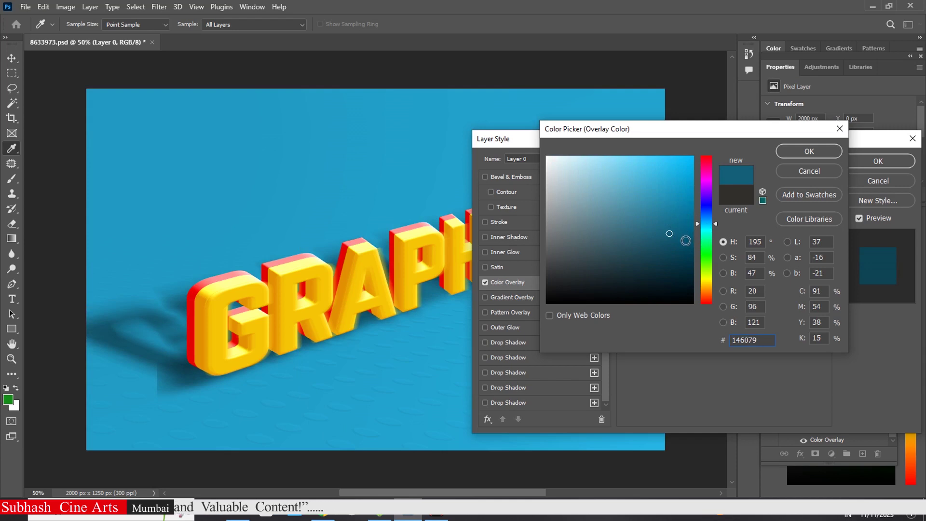
{"action": "left_click", "coordinate": [685, 242]}
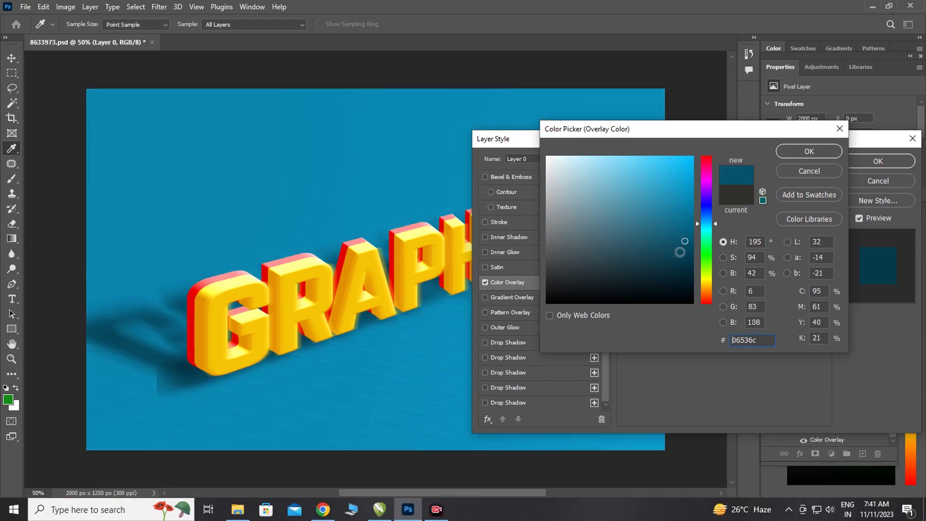
{"action": "left_click", "coordinate": [678, 262]}
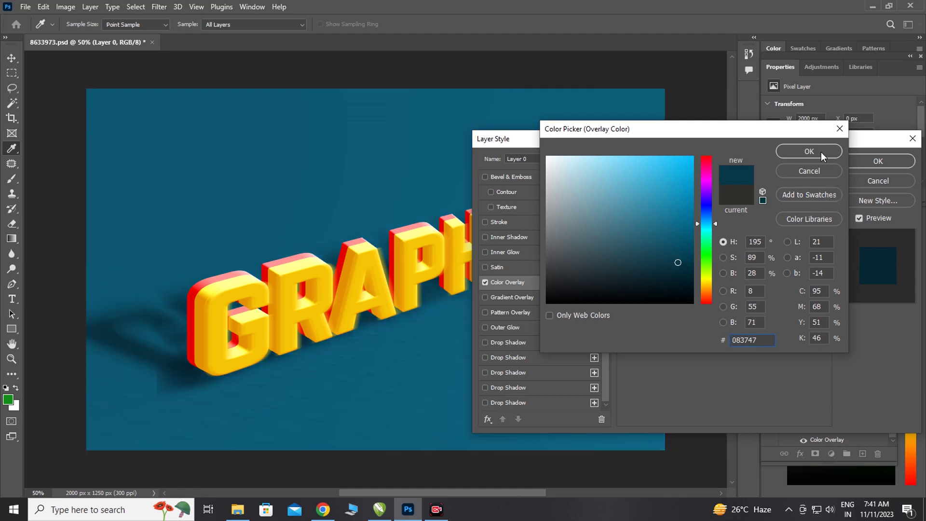
{"action": "left_click", "coordinate": [820, 151]}
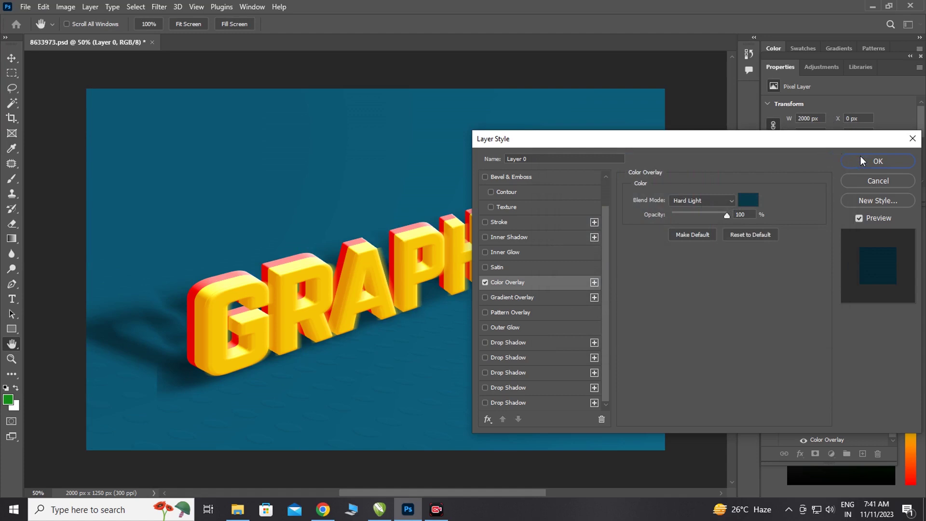
{"action": "left_click", "coordinate": [864, 161]}
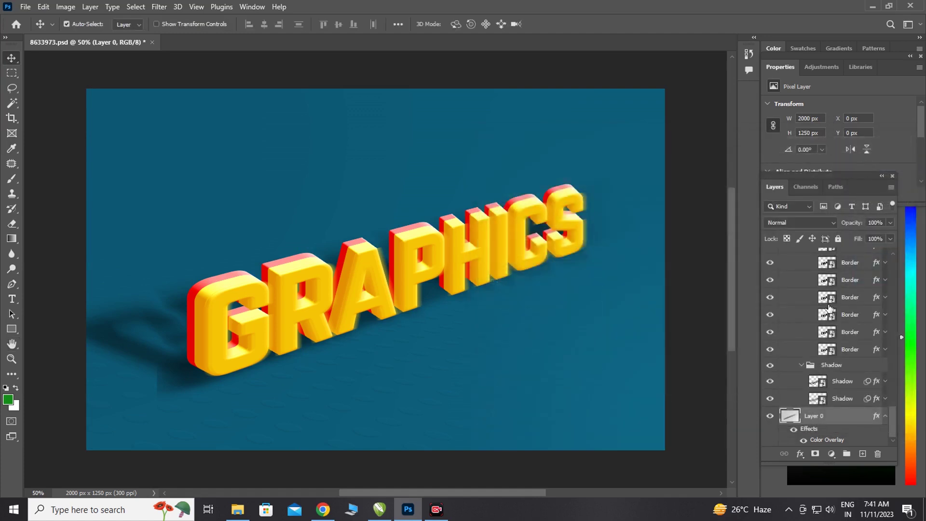